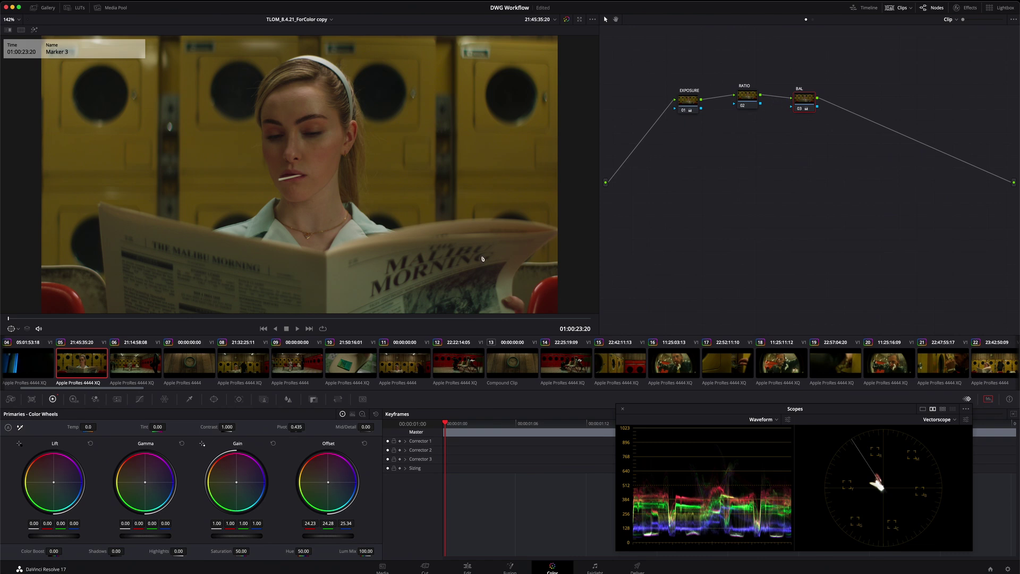
On clip 06, the wide laundromat shot, compare the grade with the BAL node toggled off and on.
left_click(137, 352)
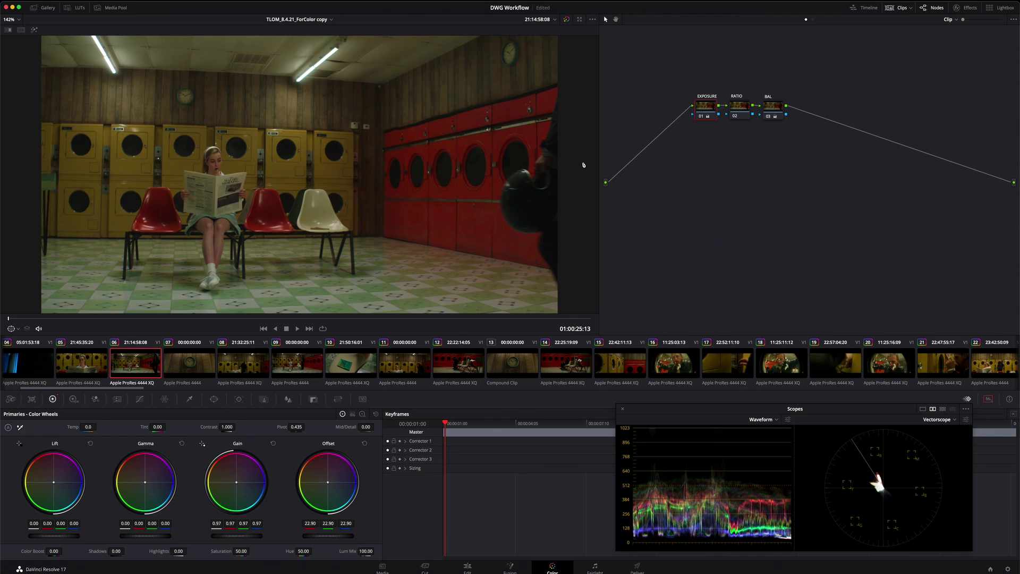
left_click(776, 110)
key("ctrl+d")
key("ctrl+d")
left_click_drag(81, 318, 19, 318)
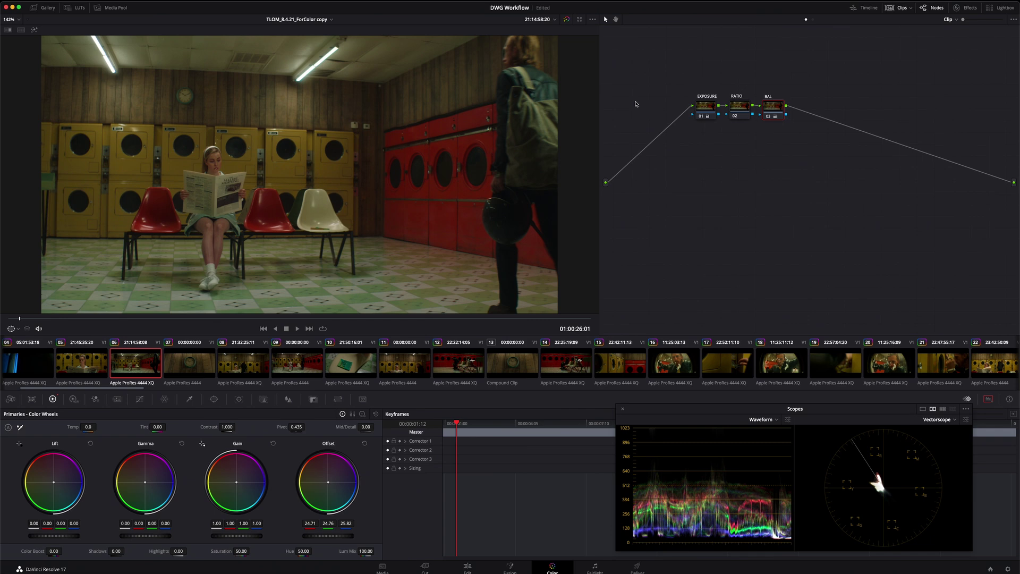
Add serial node 04 after BAL and give it a circle window.
key("alt+s")
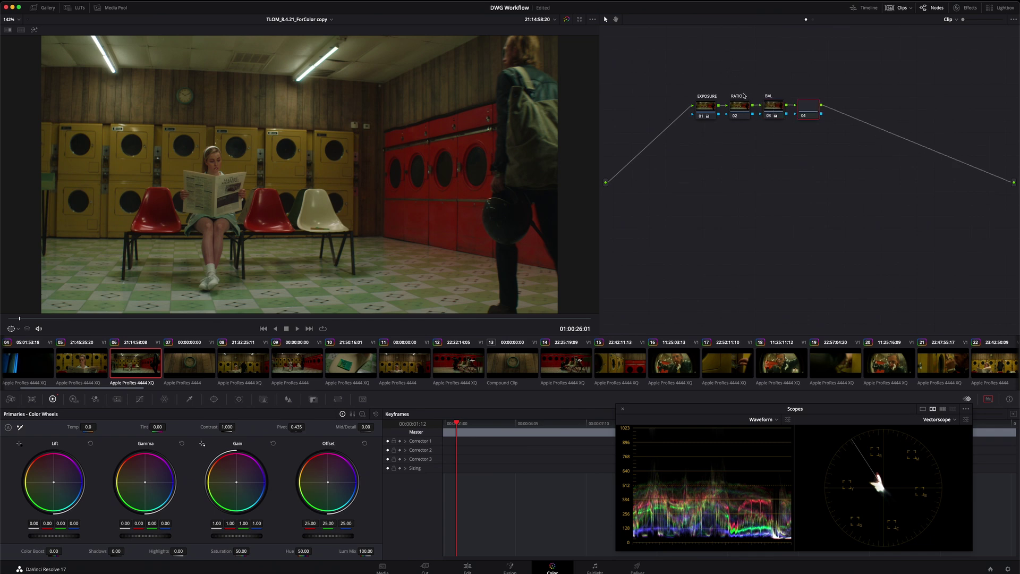
left_click(213, 399)
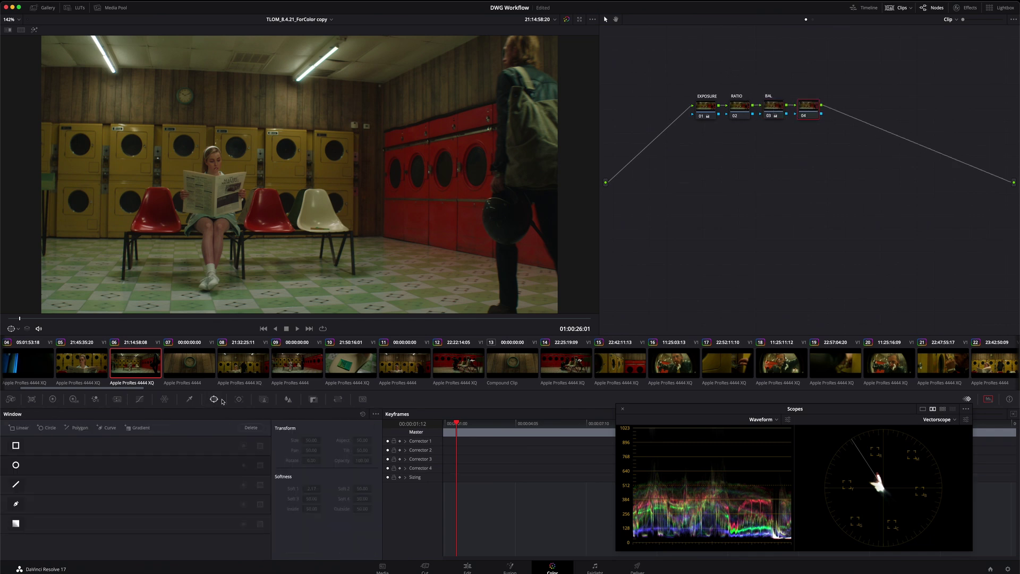
left_click(17, 465)
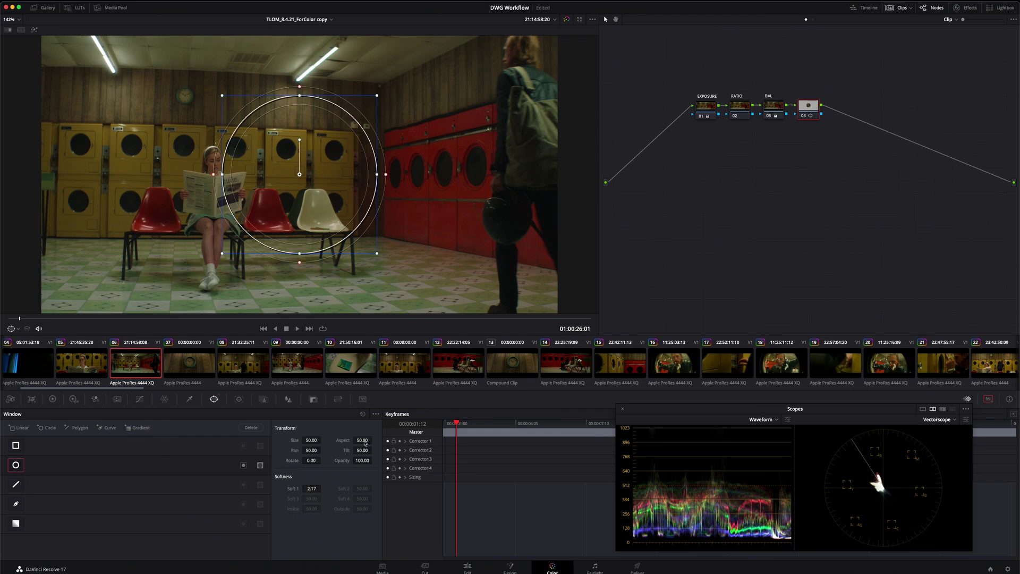
Flatten the window to Aspect 100, raise it over the upper wall and soften its edge to 7.80.
left_click_drag(363, 440, 394, 440)
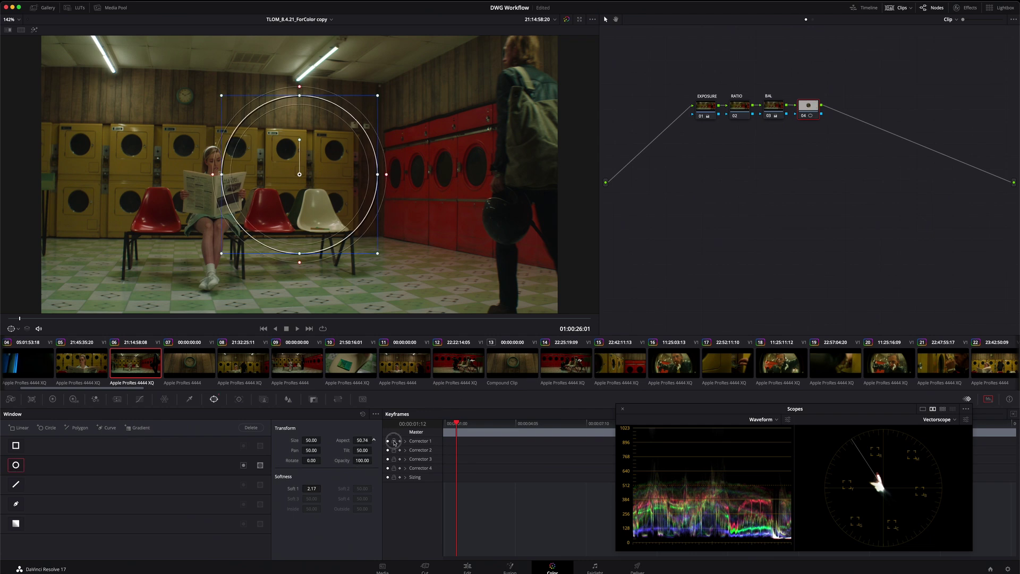
left_click(365, 441)
type("100")
key("Return")
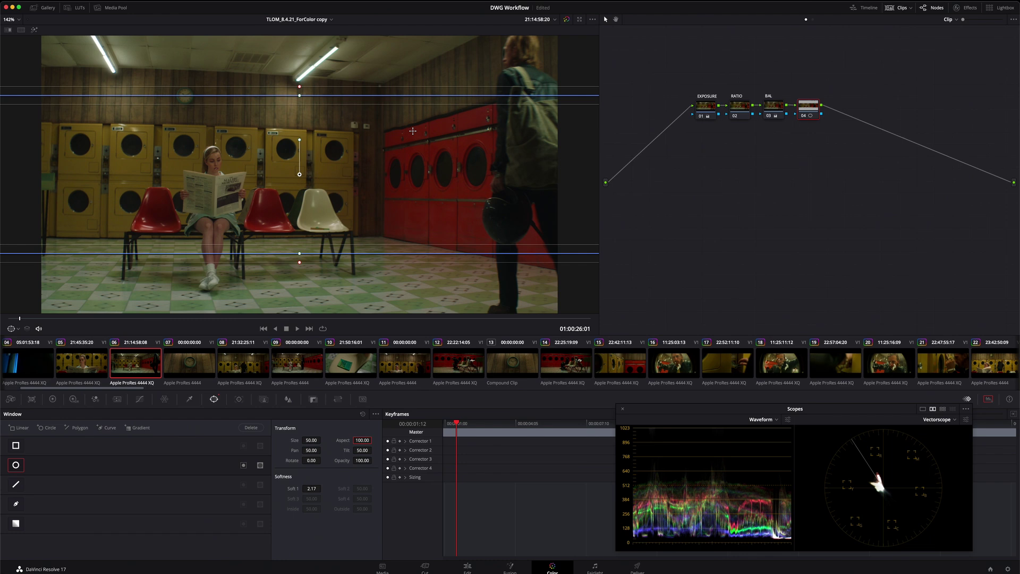
left_click_drag(388, 139, 360, 70)
left_click_drag(289, 94, 316, 53)
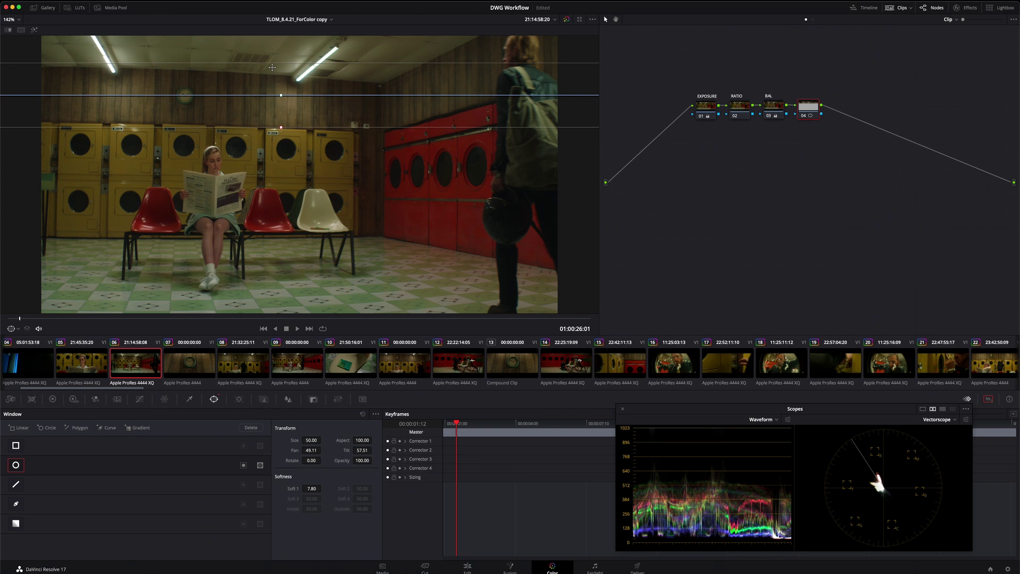
Lower the band window over the upper wall and machine tops (Pan 49.19, Tilt 56.12), checking it through the shot.
left_click_drag(277, 80, 275, 78)
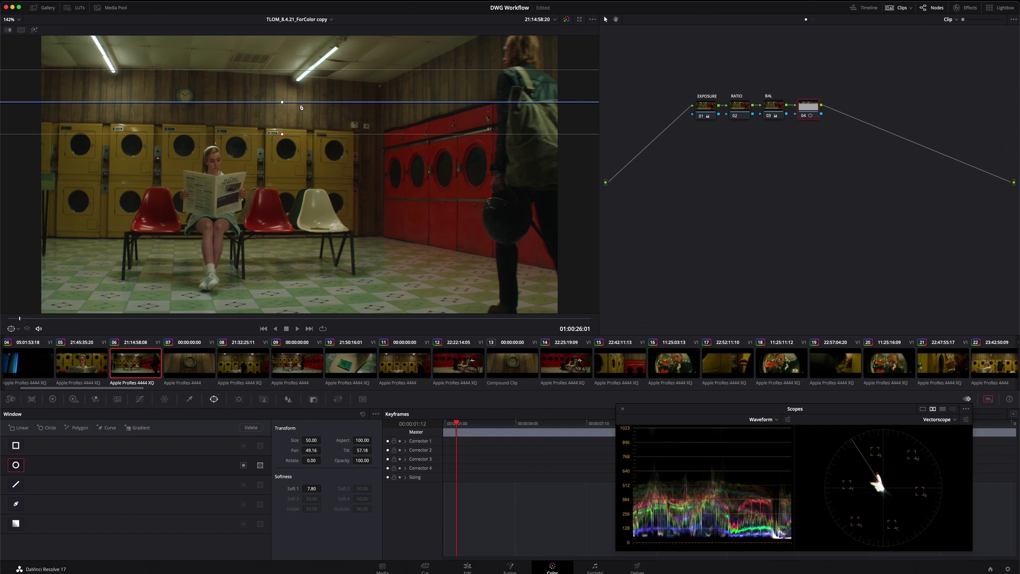
left_click_drag(301, 108, 303, 96)
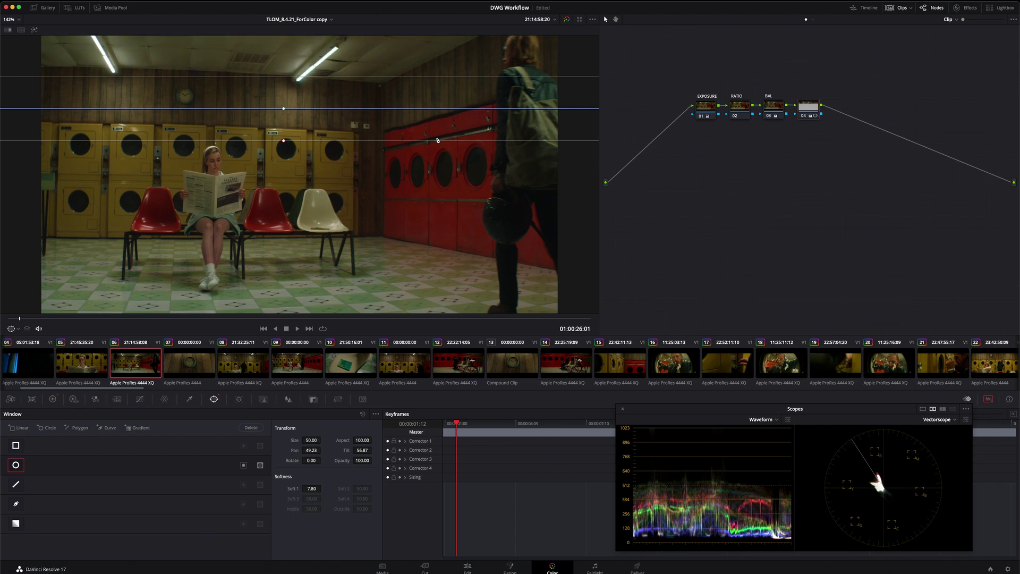
left_click_drag(388, 93, 401, 64)
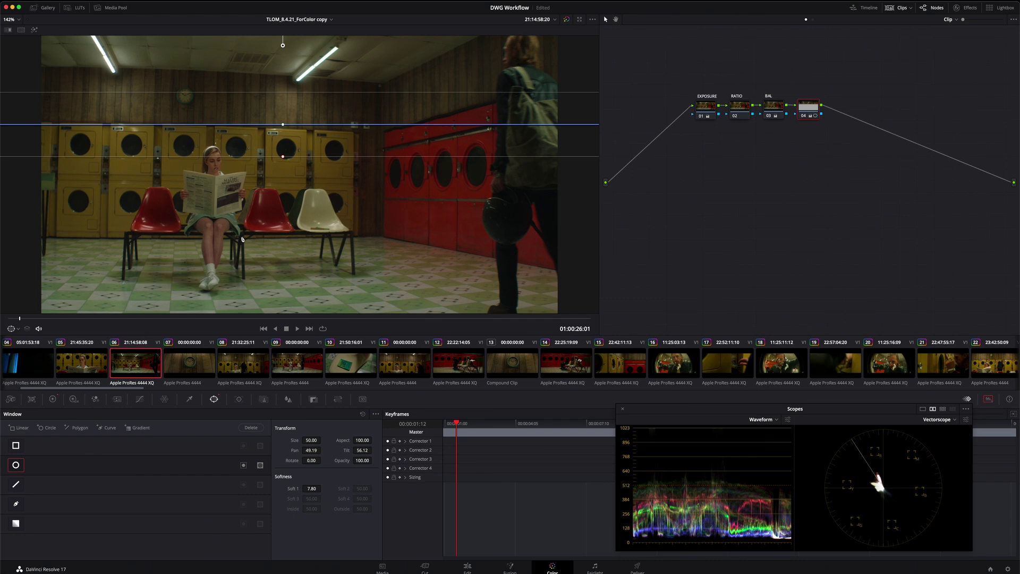
left_click_drag(46, 318, 622, 312)
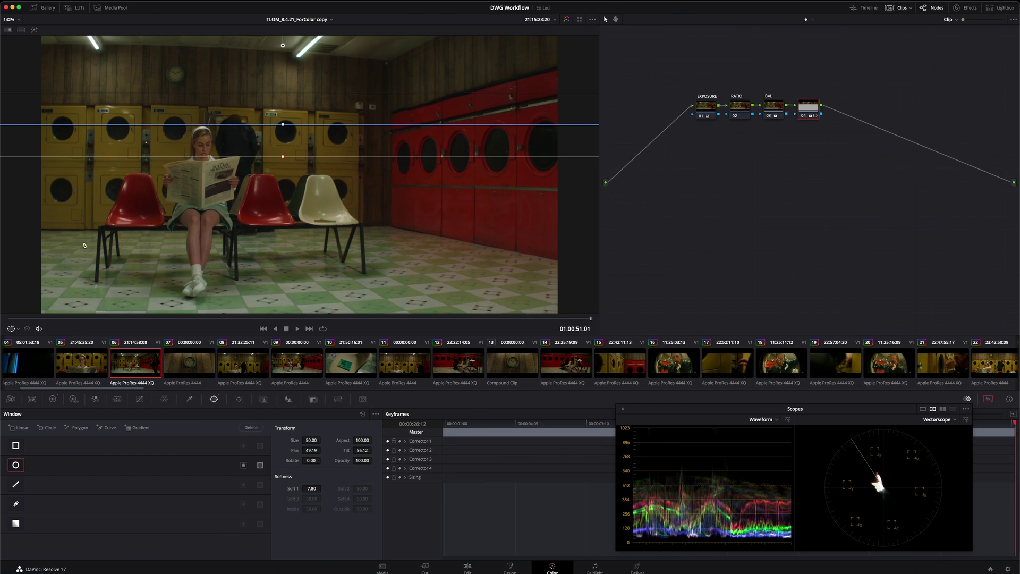
Hide the window outline and compare the shot with node 04 off and on, leaving it enabled.
left_click(17, 329)
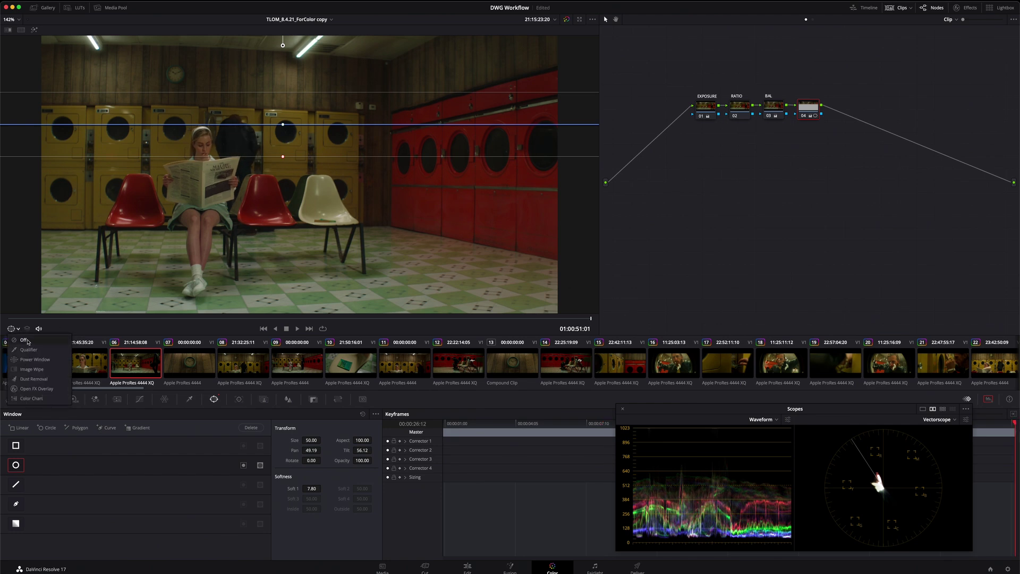
left_click(29, 341)
key("ctrl+d")
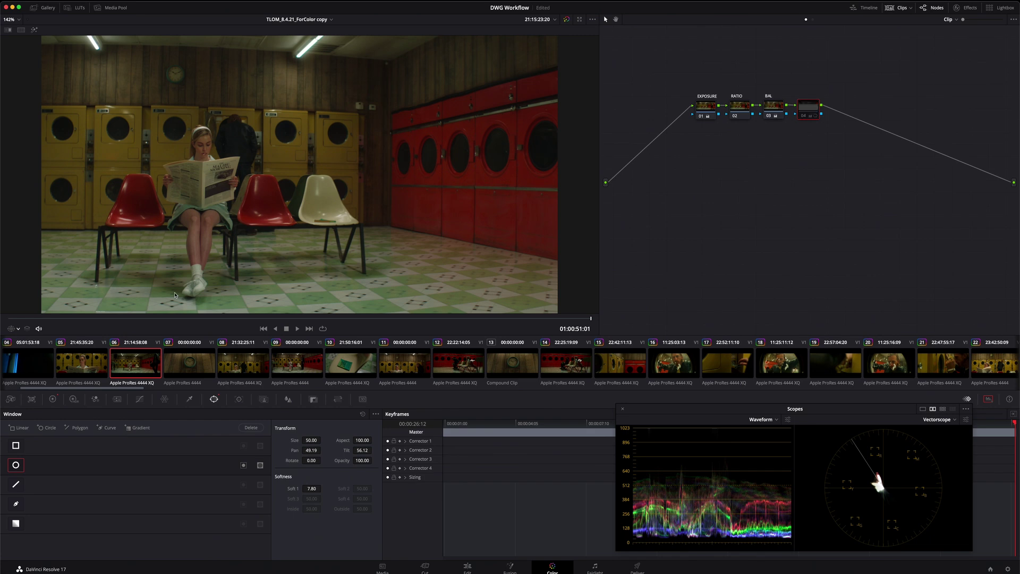
key("ctrl+d")
key("ctrl+d")
key("ctrl+d")
key("ctrl+d")
key("ctrl+d")
key("ctrl+d")
key("ctrl+d")
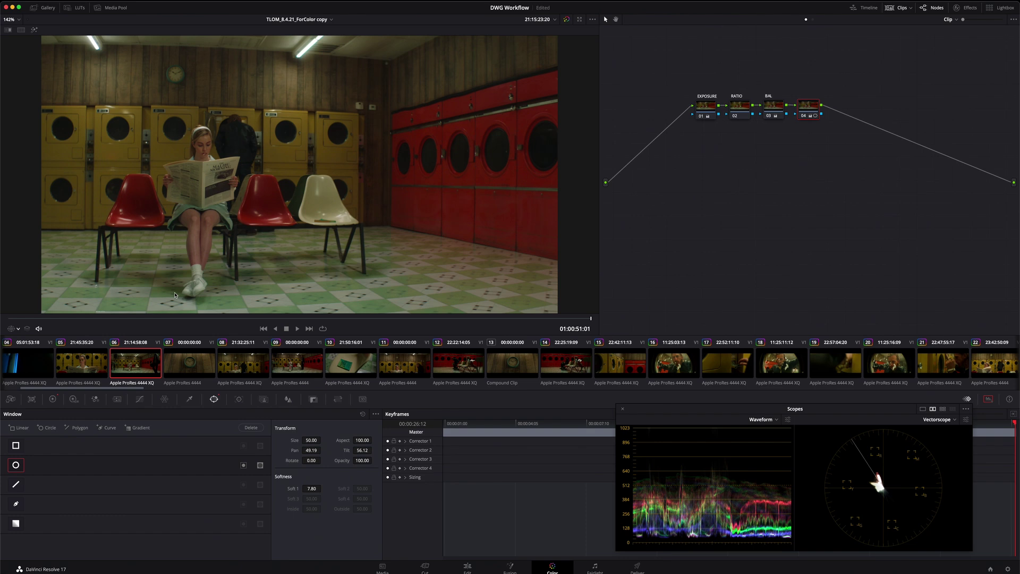
left_click_drag(53, 318, 452, 327)
key("ctrl+d")
key("ctrl+d")
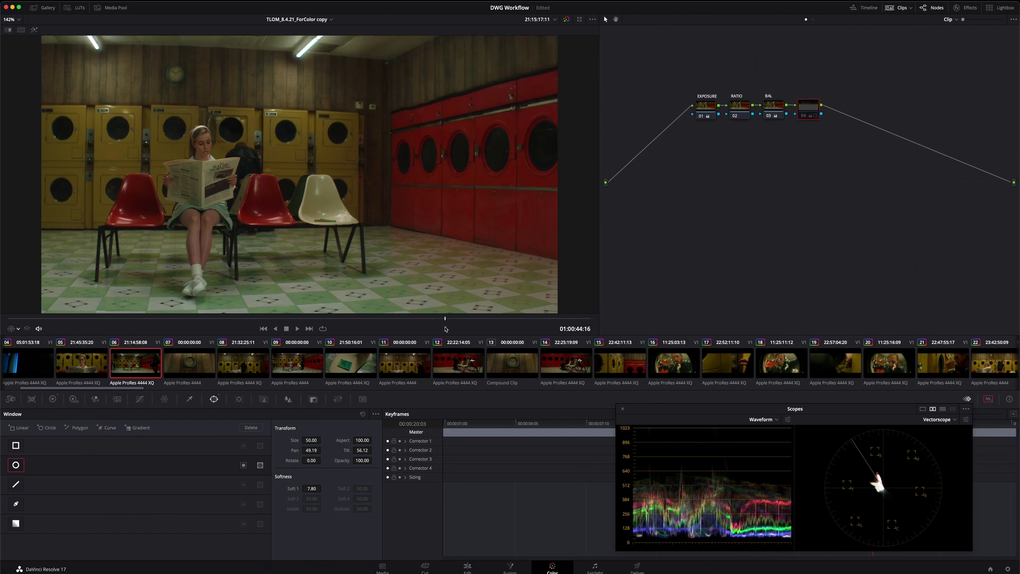
Check a later frame, return to the first frame and add serial node 05.
left_click_drag(107, 320, 510, 322)
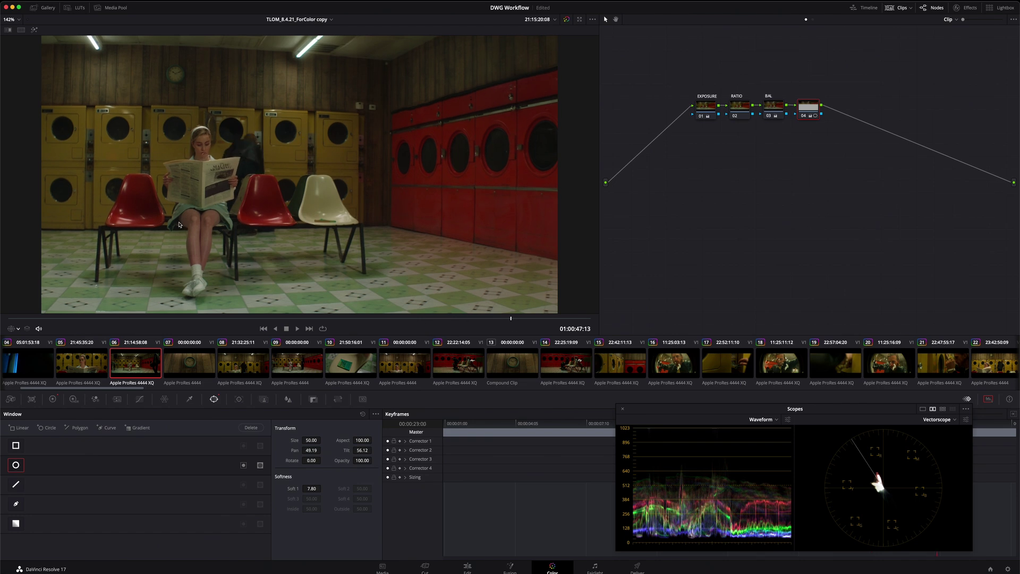
left_click_drag(141, 318, 8, 318)
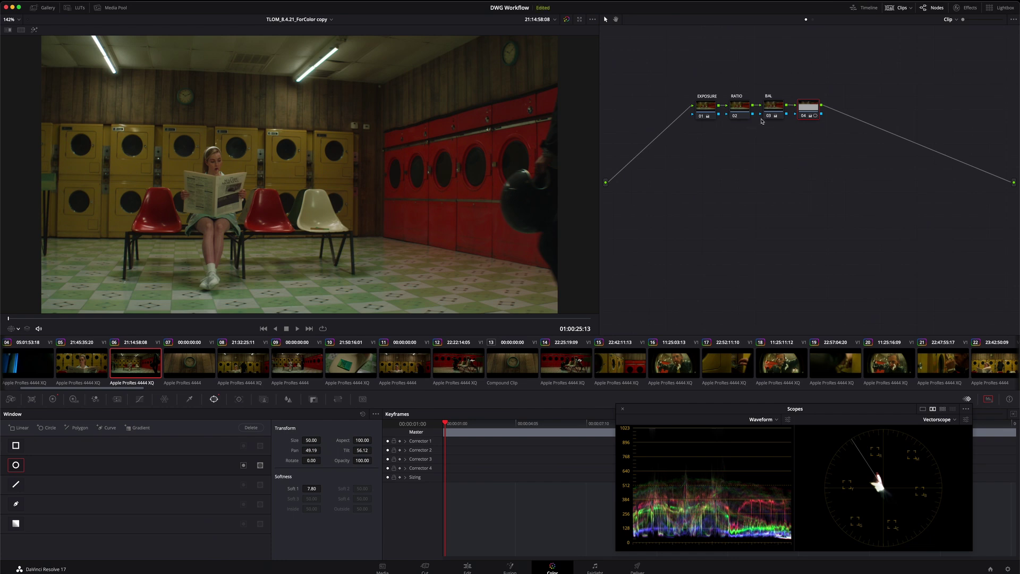
key("alt+s")
Flatten node 05's circle window to Aspect 100 and lower it across the floor and chair legs (Tilt 42.70).
left_click_drag(312, 162, 313, 185)
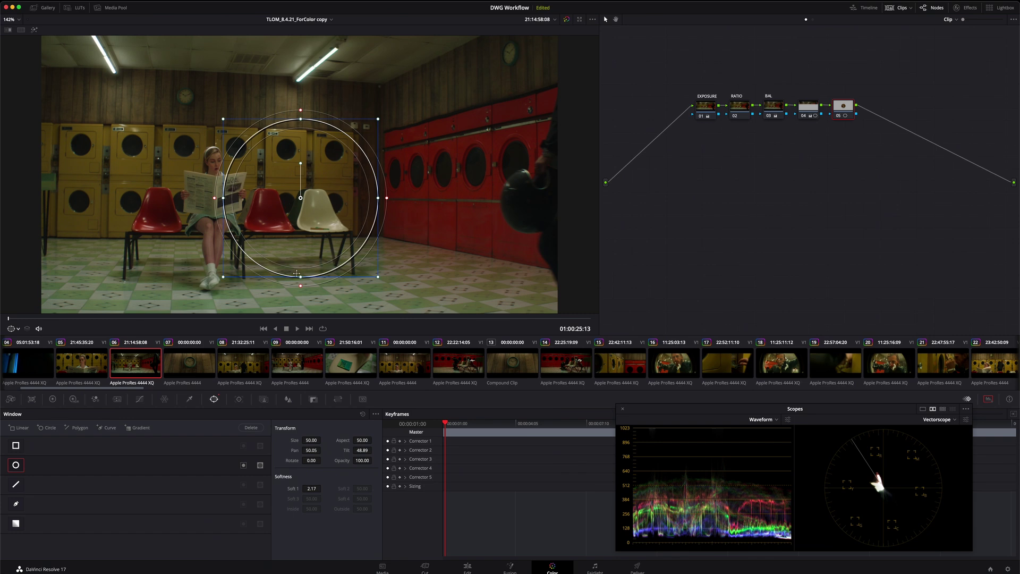
left_click(361, 440)
type("100")
key("Return")
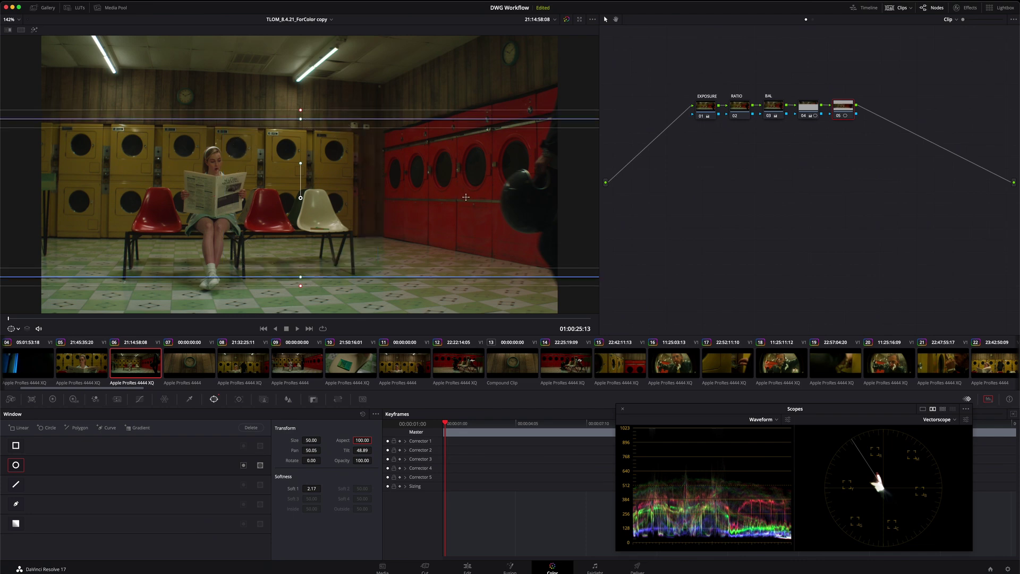
left_click_drag(307, 113, 336, 238)
scroll(354, 258, "down", 3)
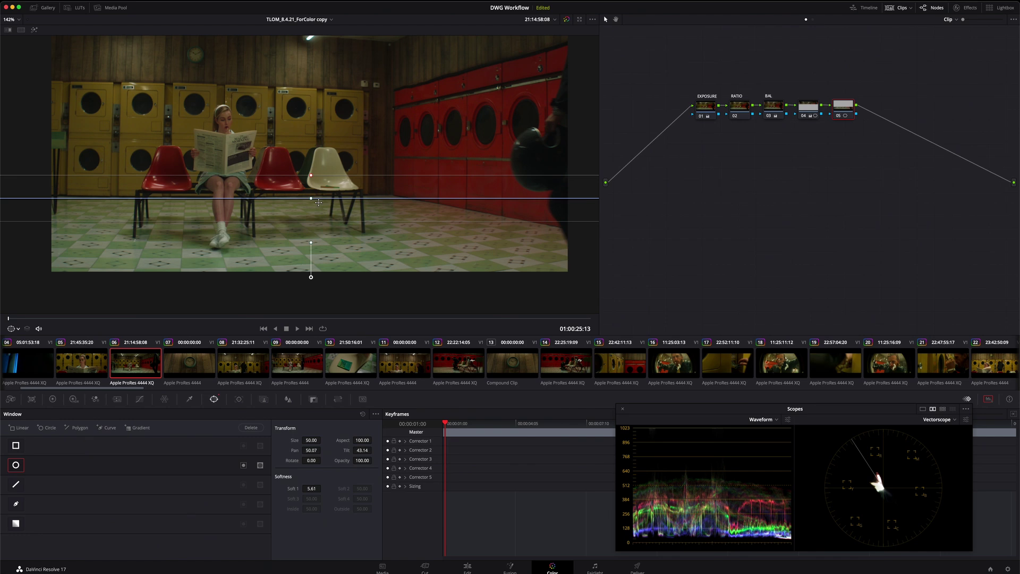
left_click_drag(318, 202, 329, 245)
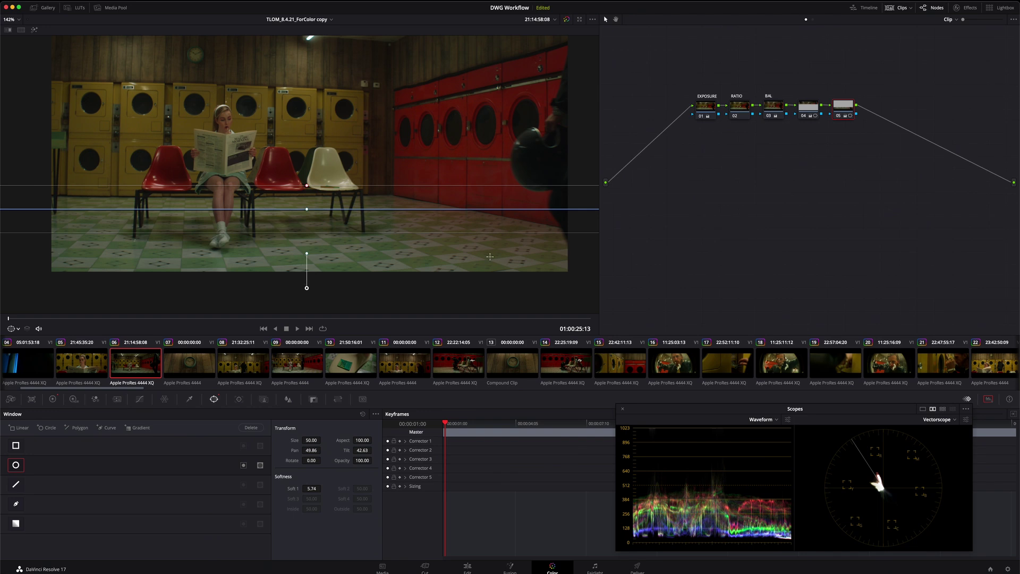
Hide the window outline and scrub later into the shot to check the grade.
left_click(19, 329)
left_click(32, 340)
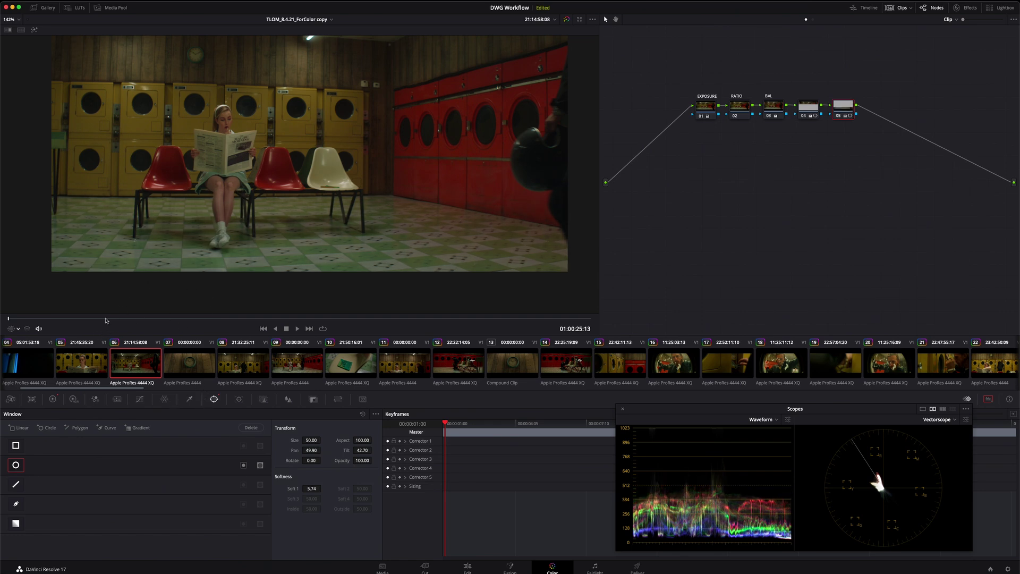
left_click_drag(105, 320, 590, 305)
Show the window outlines again and compare node 04's and node 05's windows across the shot.
left_click(11, 327)
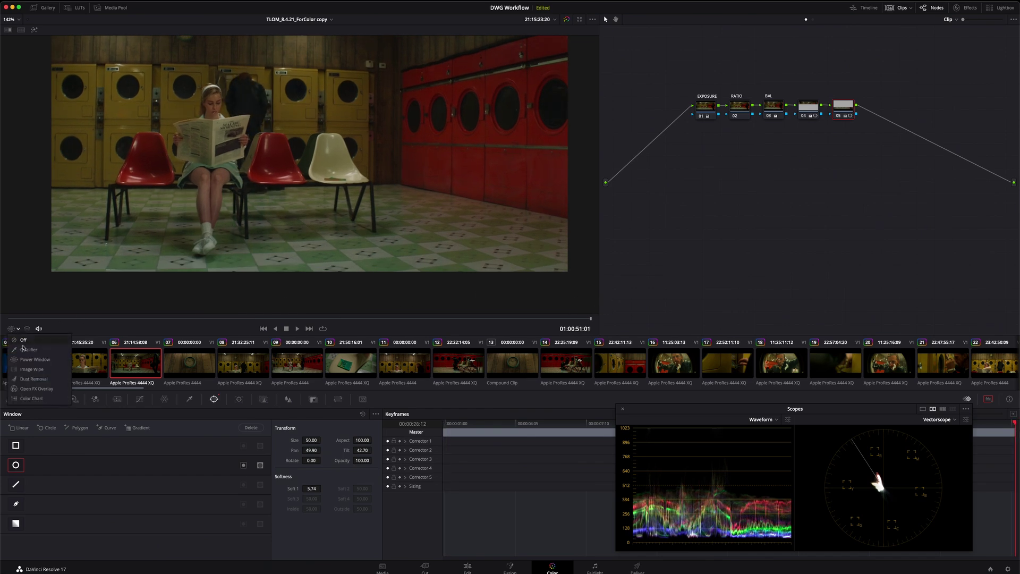
left_click(24, 362)
scroll(219, 212, "down", 2)
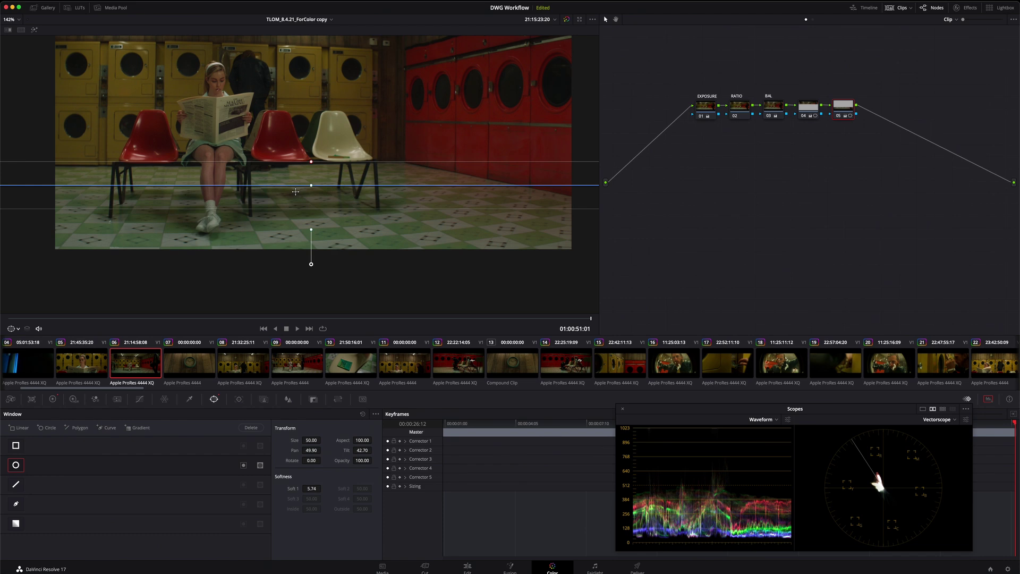
scroll(264, 255, "up", 3)
scroll(277, 206, "down", 3)
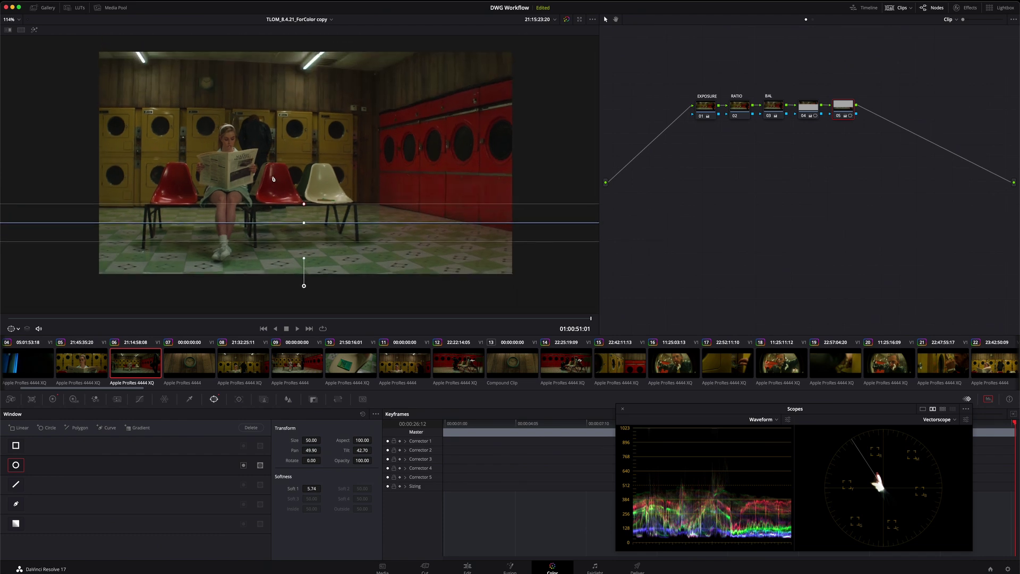
left_click(818, 111)
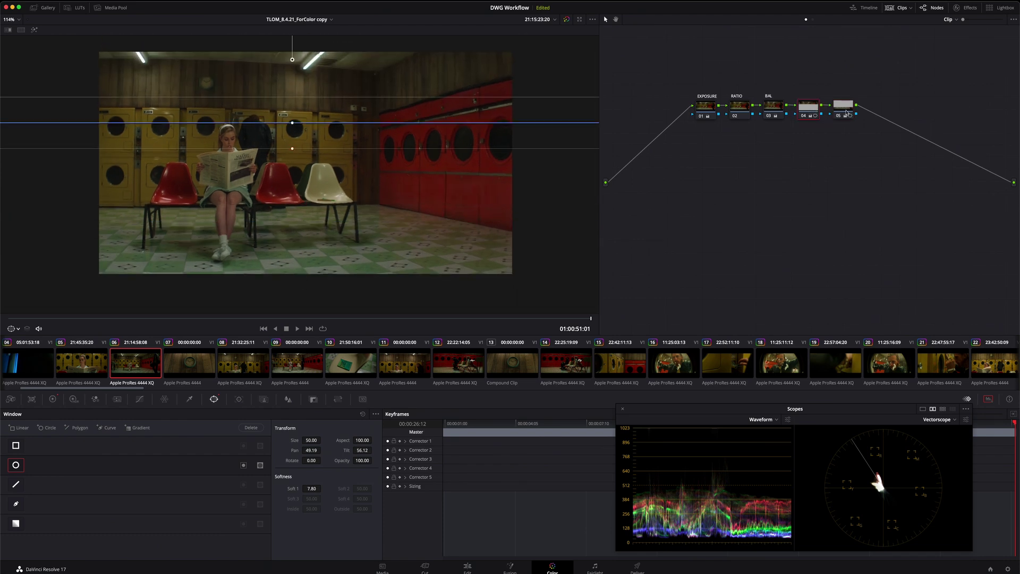
left_click_drag(843, 105, 840, 106)
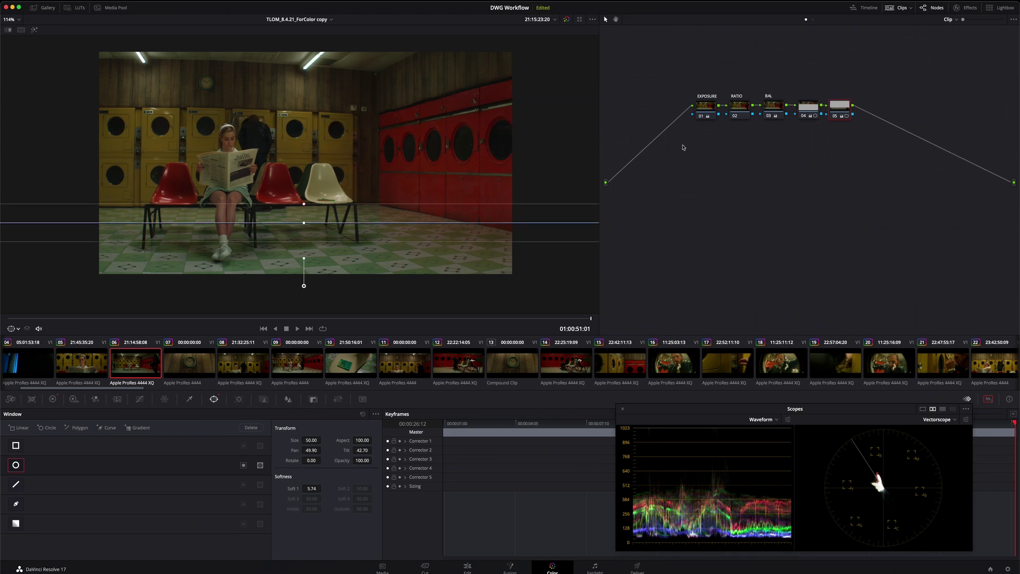
left_click_drag(498, 317, 8, 318)
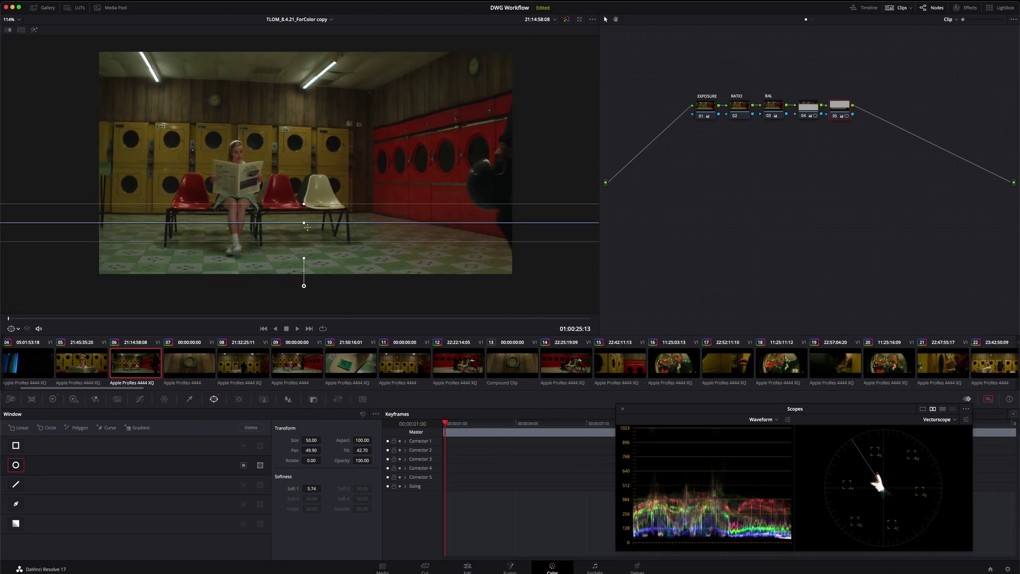
left_click(808, 110)
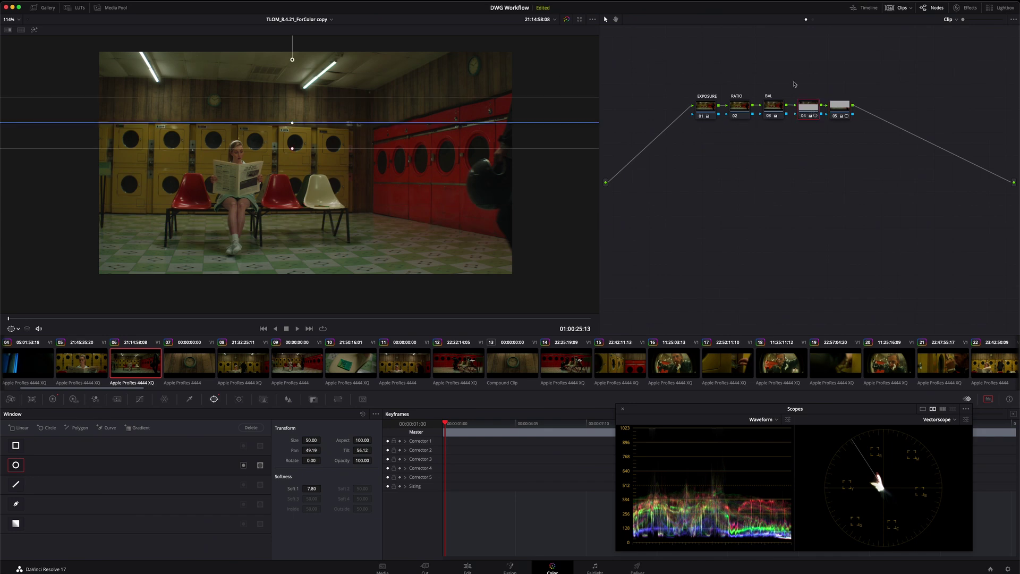
left_click(839, 105)
left_click_drag(56, 320, 8, 317)
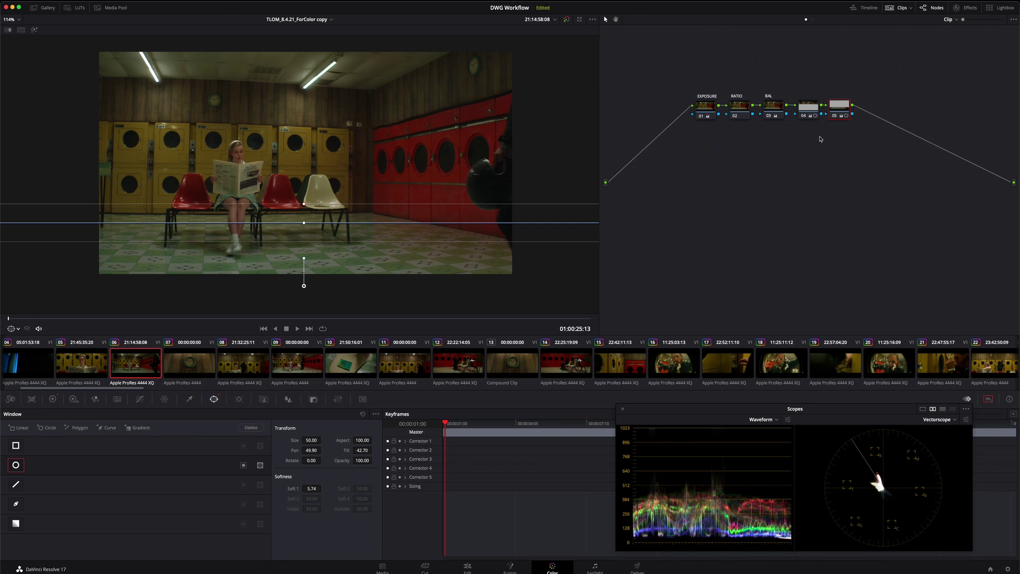
Select node 04 as well and set the viewer overlay to Off.
left_click_drag(843, 137, 796, 81)
left_click(15, 328)
left_click(24, 343)
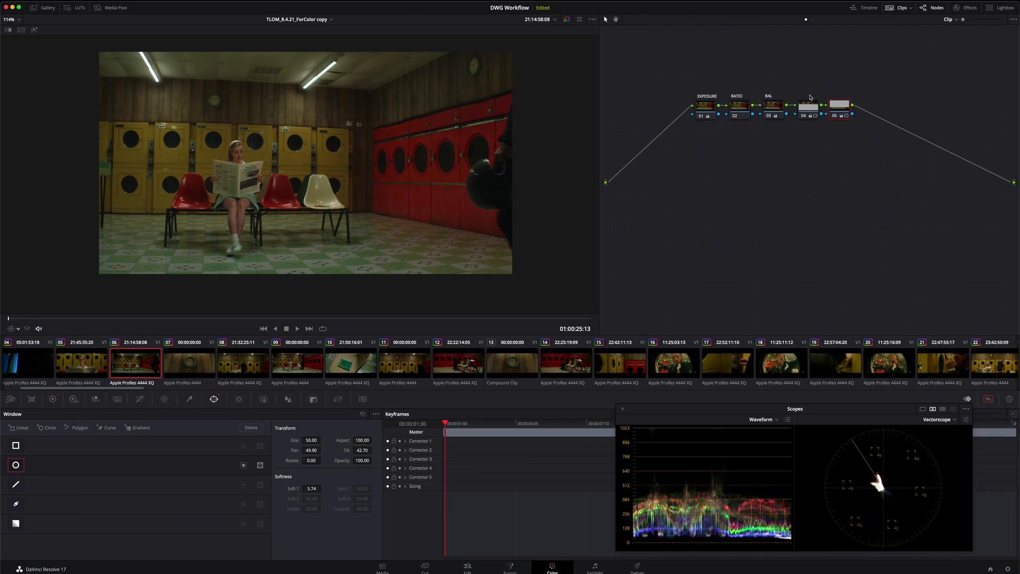
Compare the shot with node 05, then both window nodes, bypassed and re-enabled.
left_click_drag(832, 109, 840, 107)
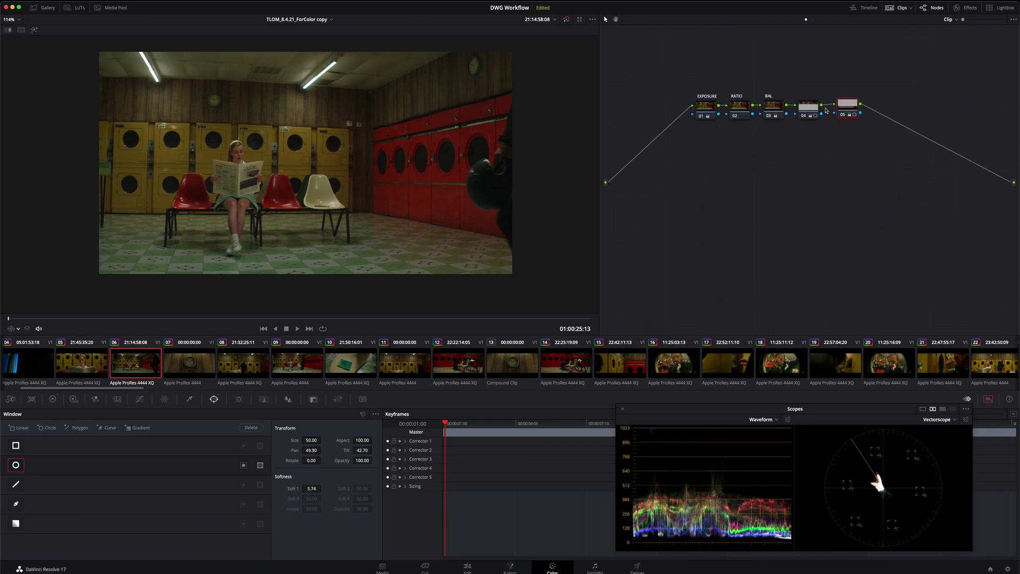
key("ctrl+d")
key("ctrl+d")
left_click_drag(858, 135, 798, 89)
key("ctrl+d")
key("ctrl+d")
Select node 04 and reposition it slightly in the node graph.
left_click(810, 107)
left_click_drag(808, 115, 808, 113)
left_click_drag(808, 108, 809, 114)
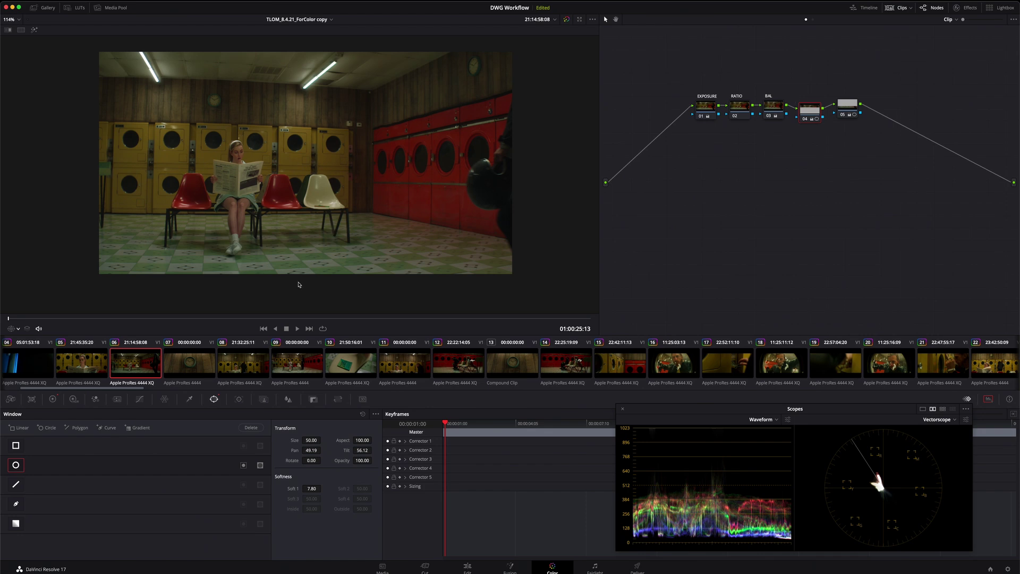
On clip 08, add a serial node after BAL with a circle window.
left_click(233, 362)
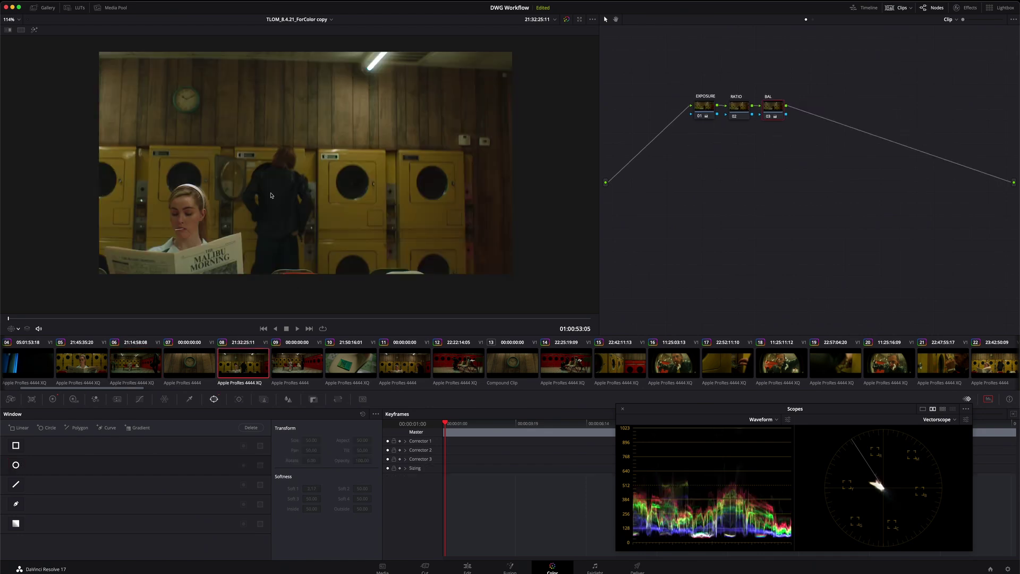
key("alt+s")
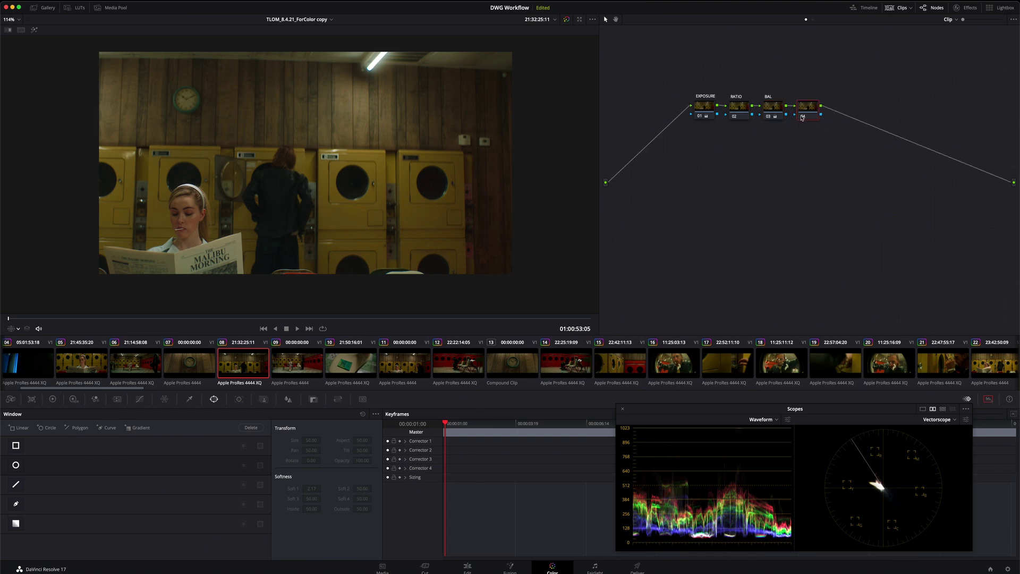
left_click_drag(807, 112, 818, 112)
key("alt+c")
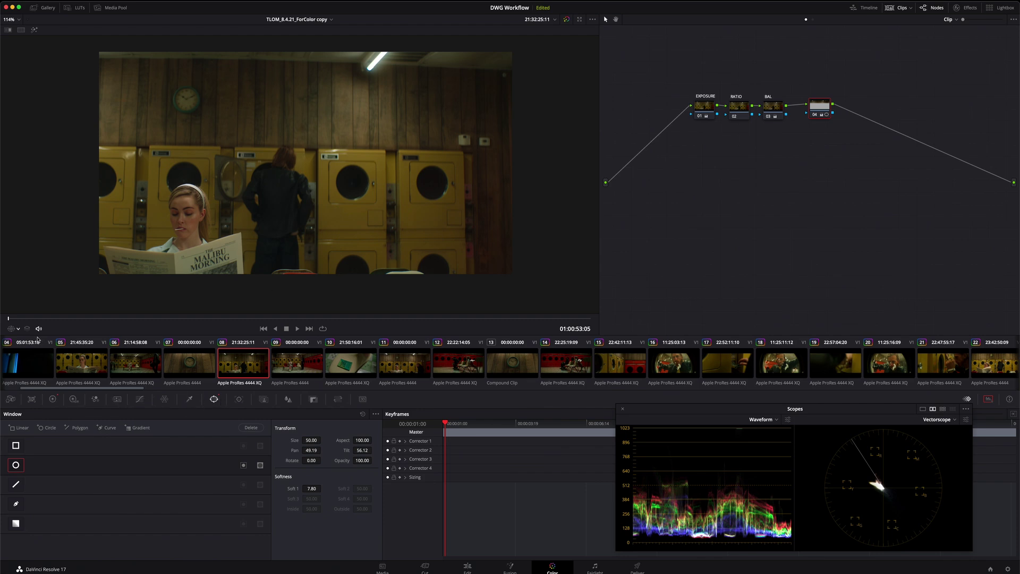
Show the window outline and move the window down and right into place on the image.
left_click(15, 328)
left_click(37, 365)
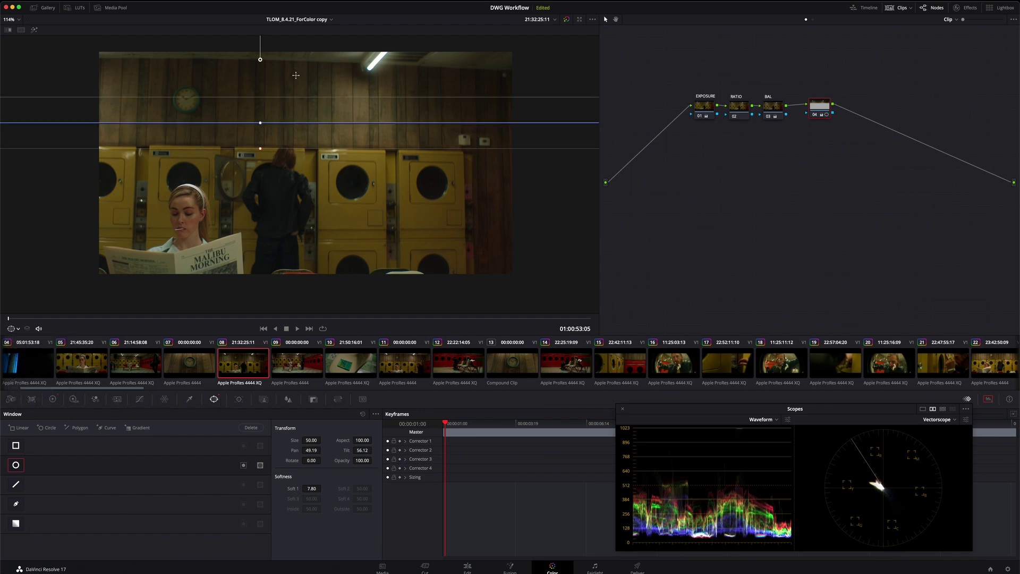
left_click_drag(296, 75, 318, 87)
left_click_drag(68, 317, 181, 290)
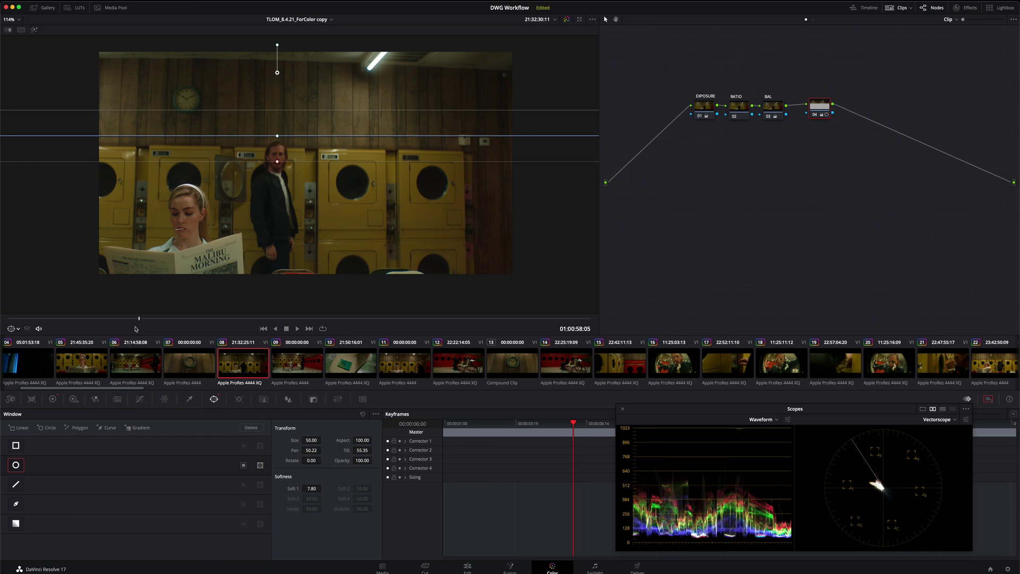
On the clip 05 close-up, compare BAL off and on where she looks up, and bring up the color wheels.
left_click(91, 358)
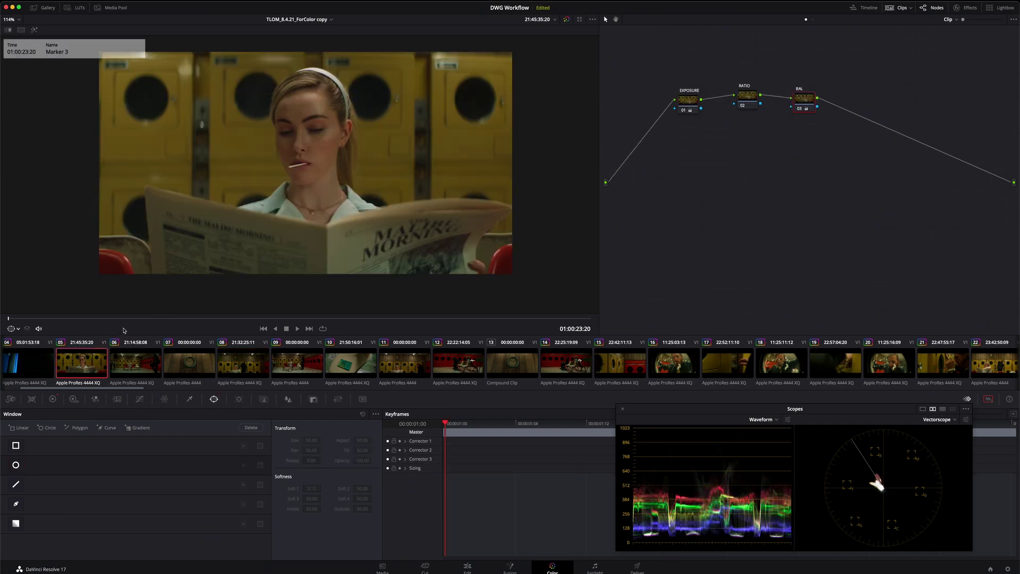
left_click_drag(147, 313, 431, 319)
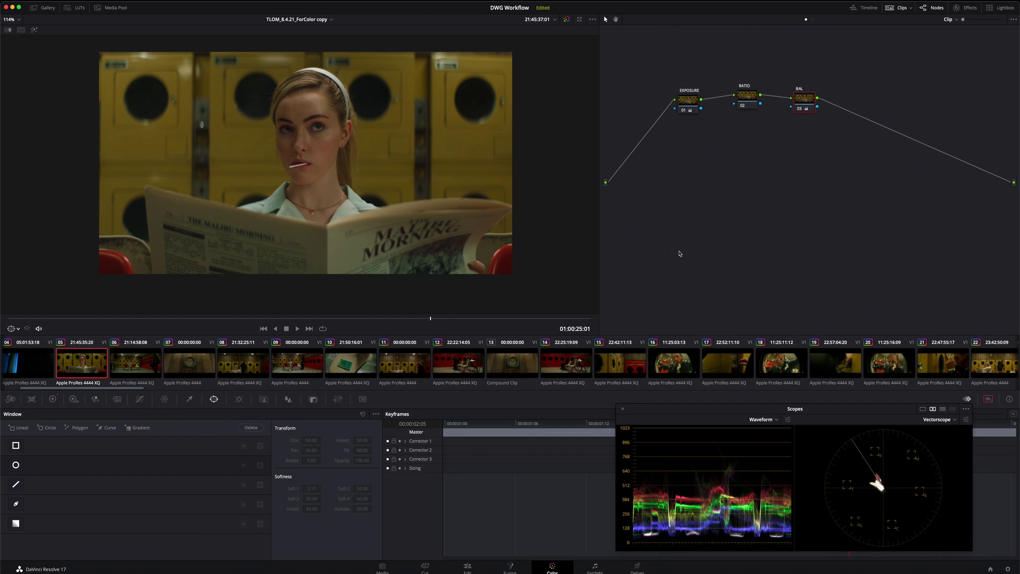
key("super+d")
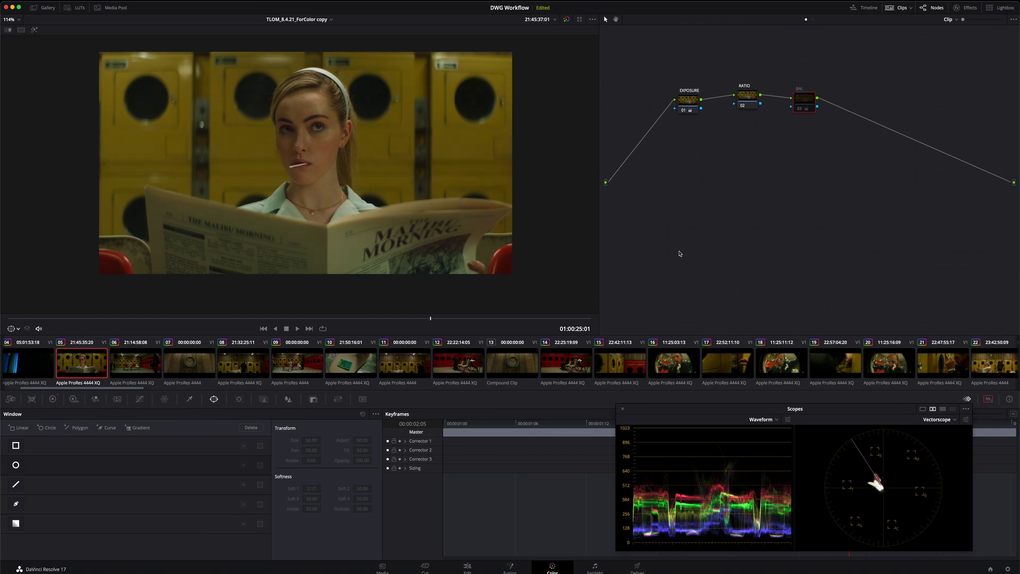
key("super+d")
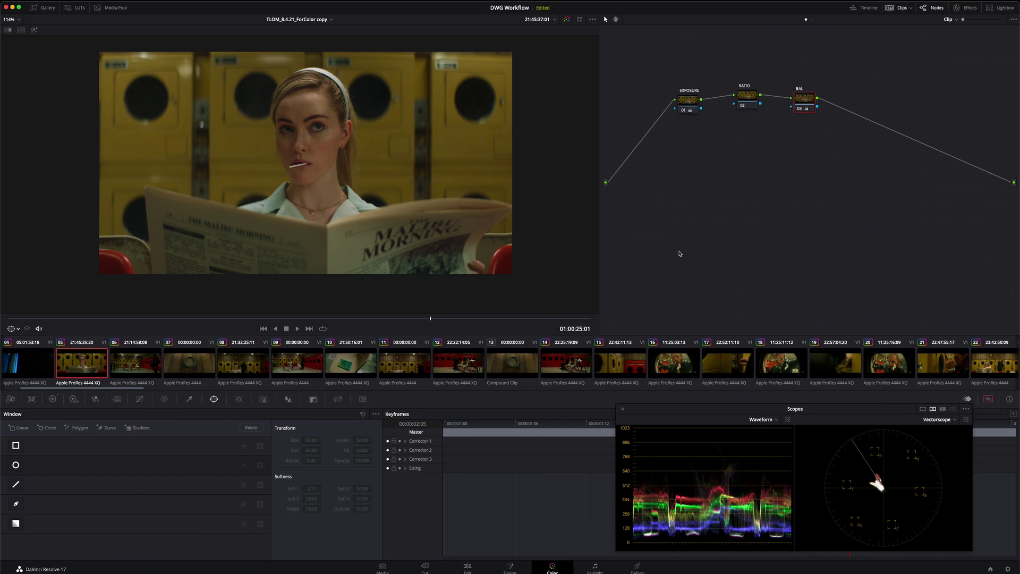
key("super+d")
key("super+d")
left_click(52, 399)
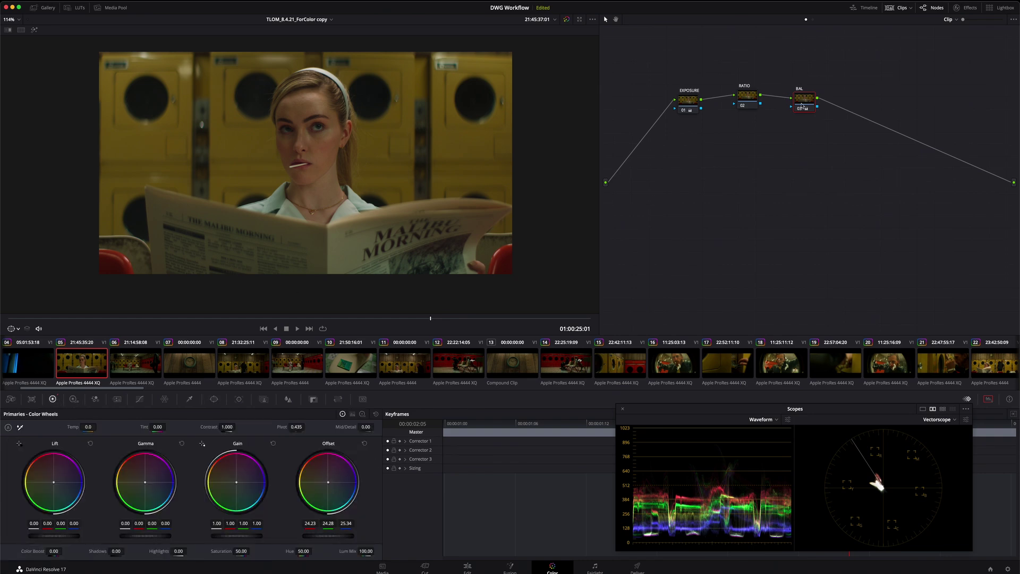
left_click_drag(802, 106, 803, 106)
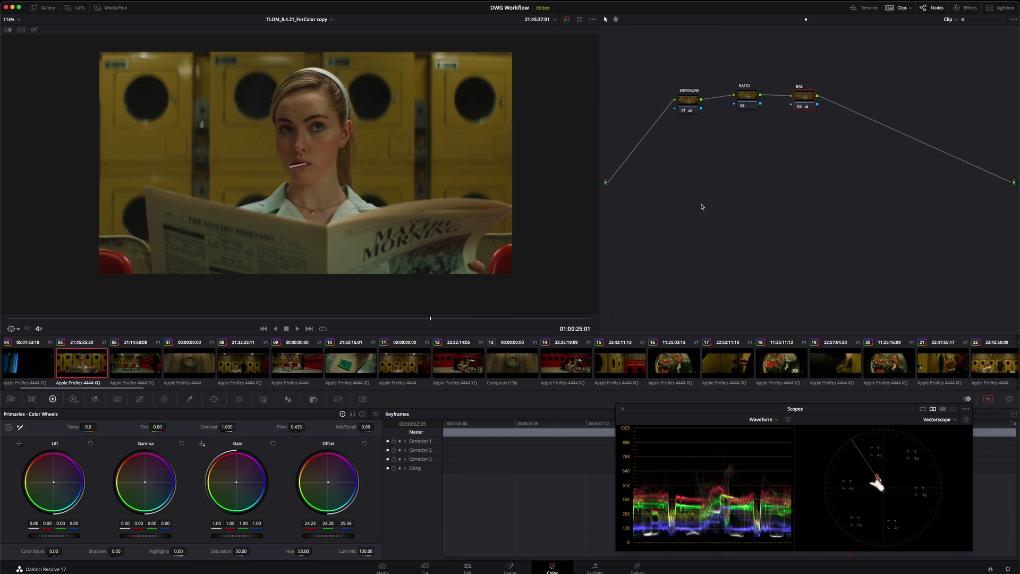
Set the BAL node's Key Output Gain to 0.65 and compare with BAL toggled off and on.
left_click(313, 400)
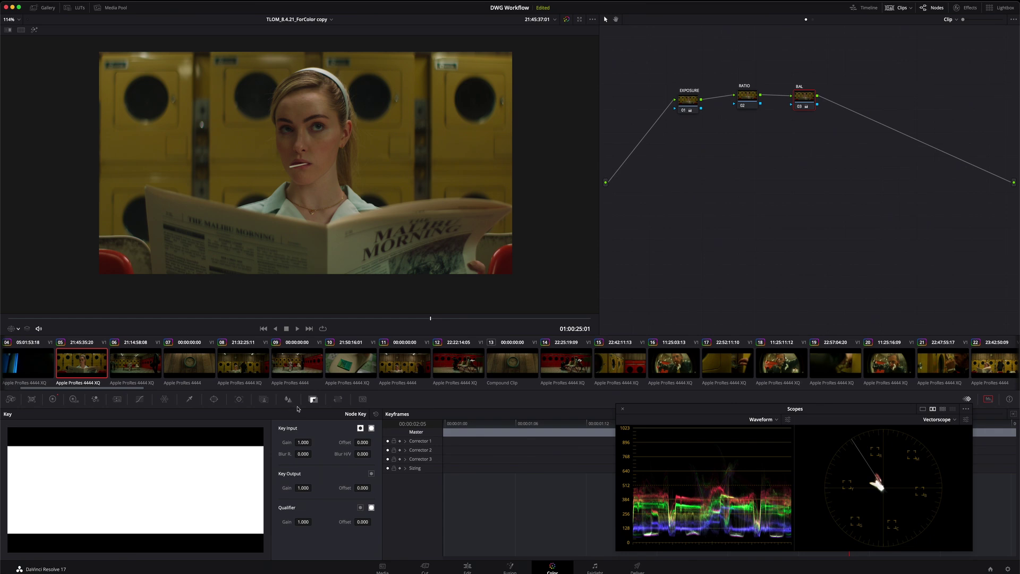
left_click(304, 489)
type(".65")
key("Return")
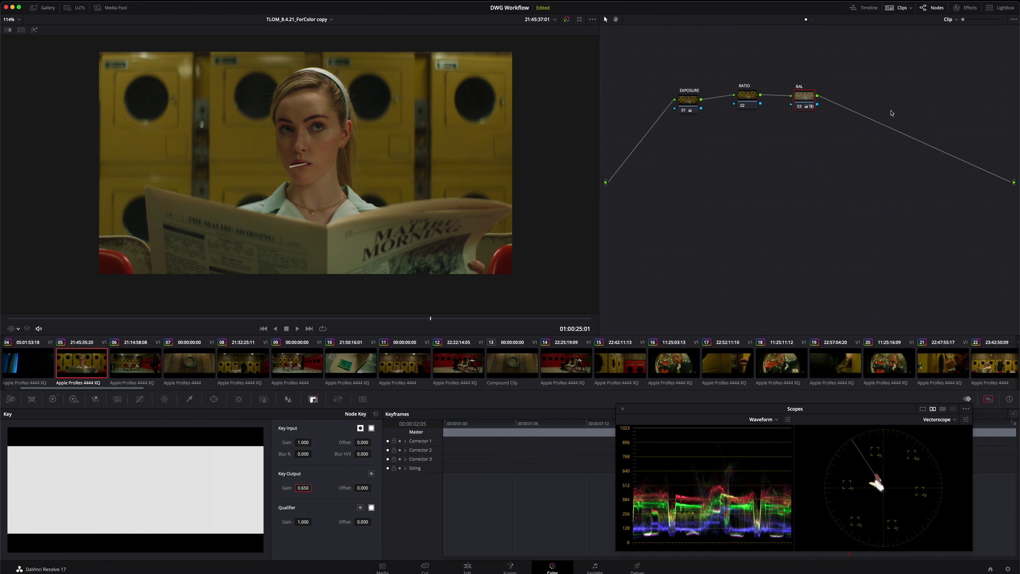
key("ctrl+d")
key("ctrl+d")
key("ctrl+d")
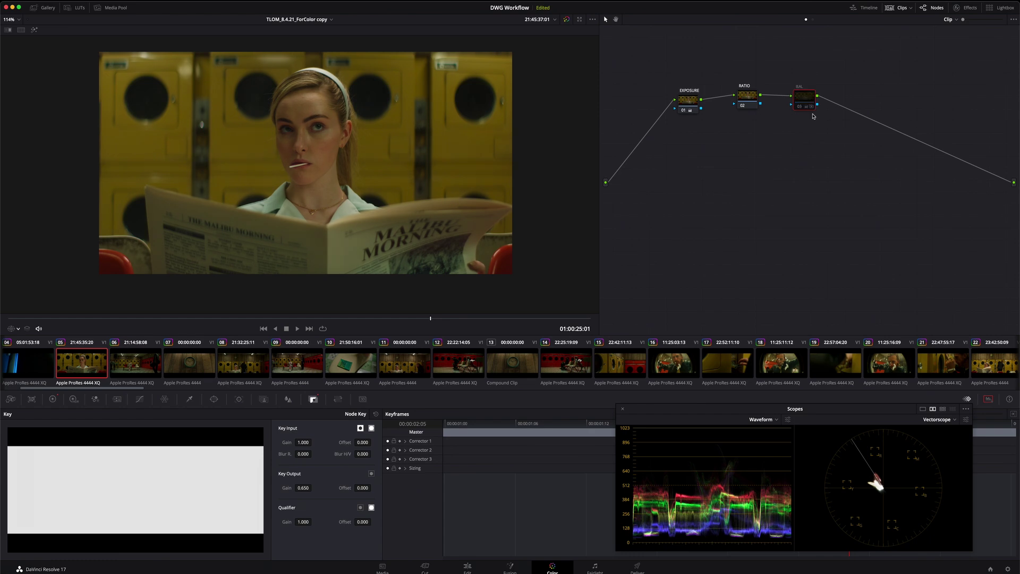
key("ctrl+d")
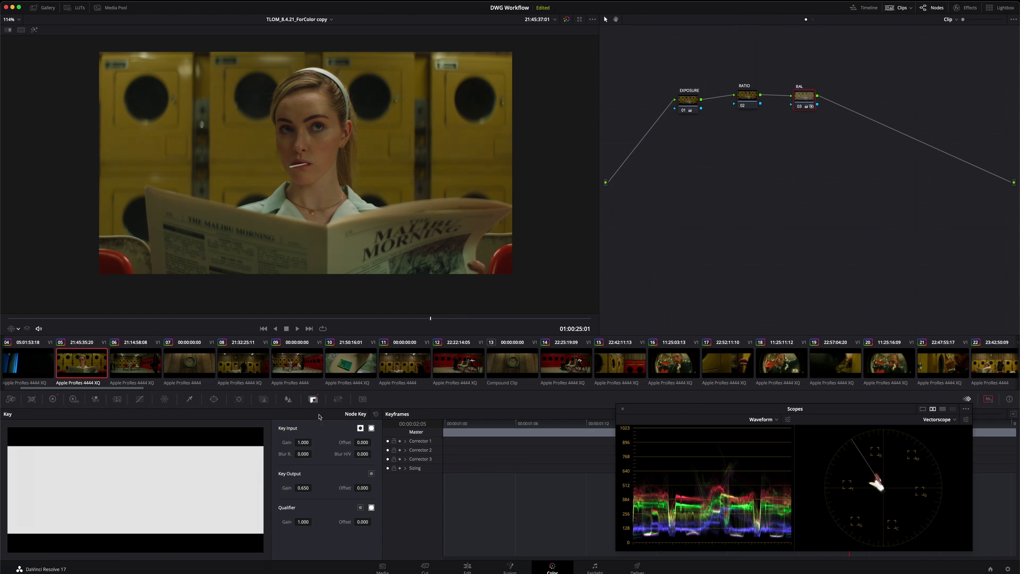
Raise BAL's Key Output Gain to 0.800.
left_click(306, 490)
type("0.8")
key("Return")
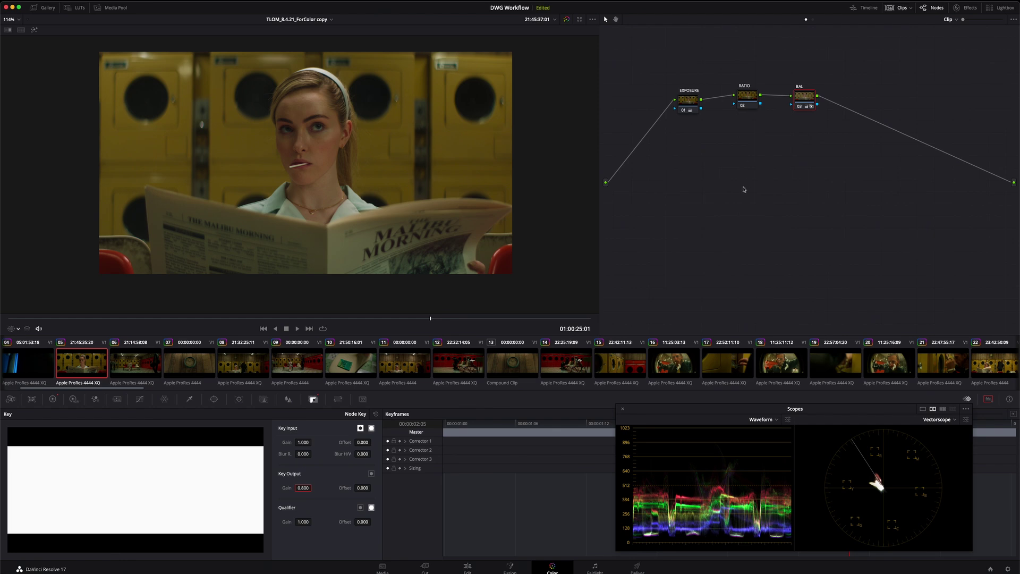
Add an empty serial node 04 after the BAL node on clip 05's close-up.
key("alt+s")
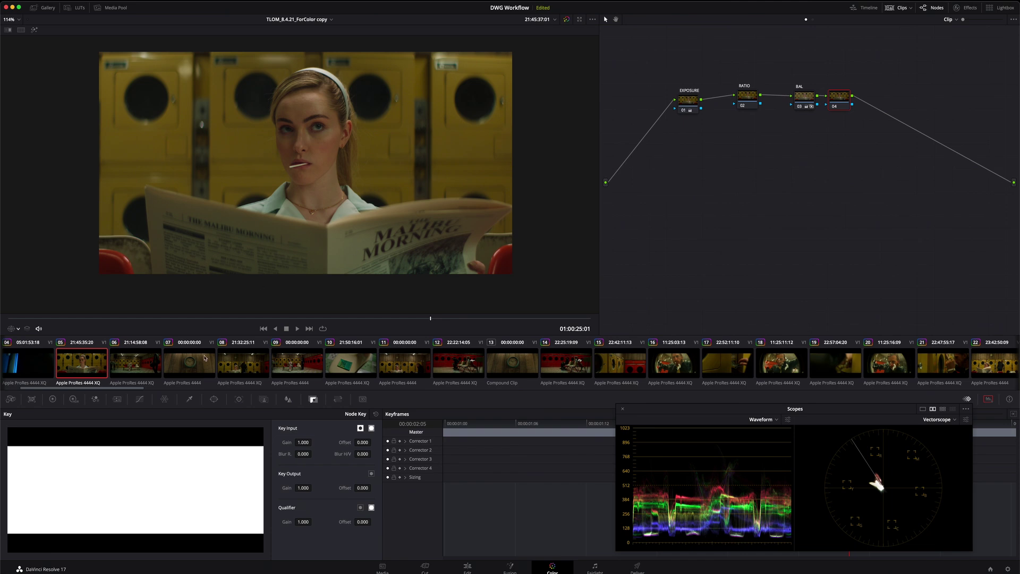
Sample the washing machine's yellow in Hue vs Hue and rotate it slightly, comparing before and after.
left_click(139, 399)
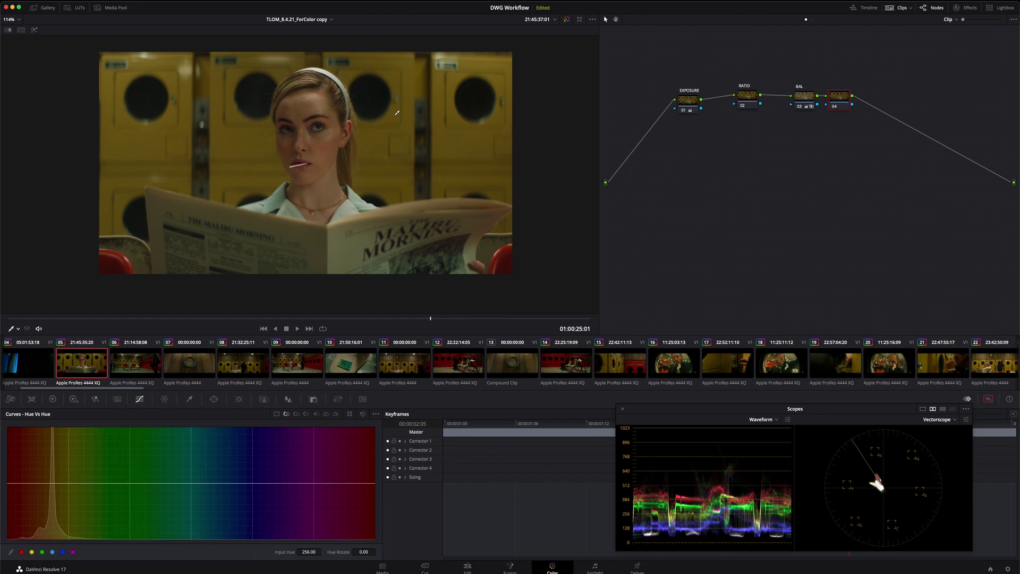
left_click(457, 132)
left_click_drag(53, 484, 52, 486)
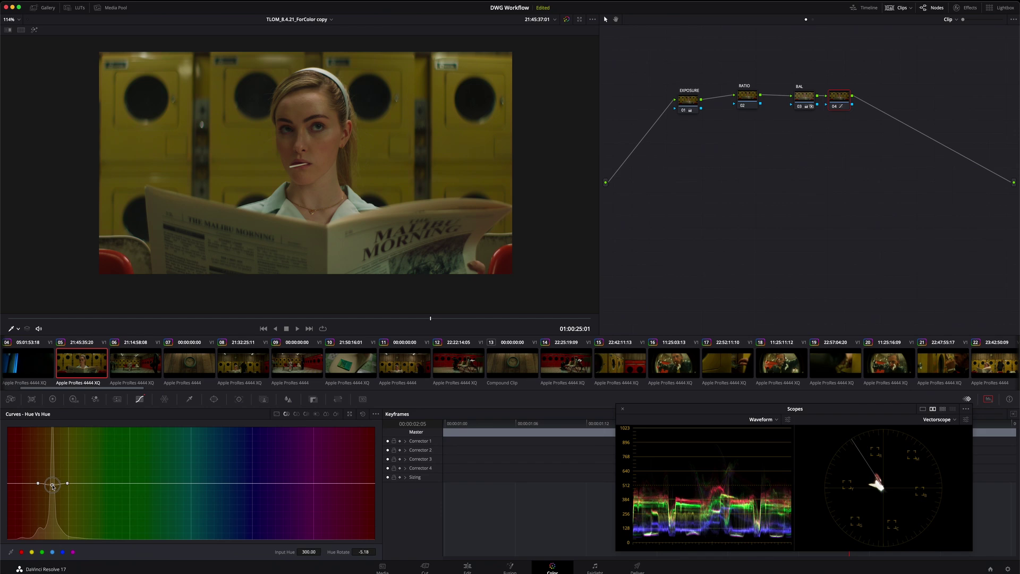
key("super+d")
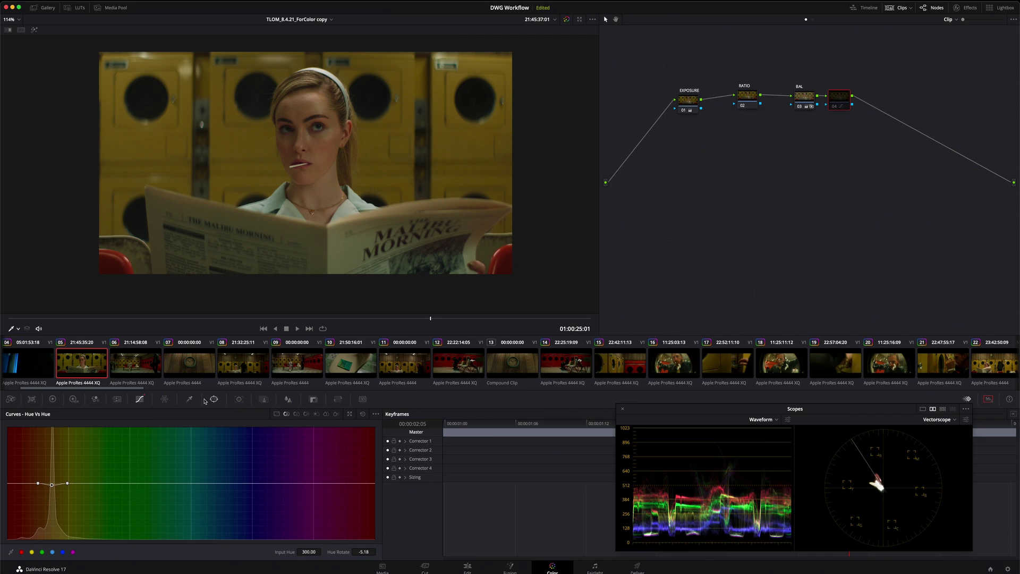
key("super+d")
key("super+d")
key("super+d")
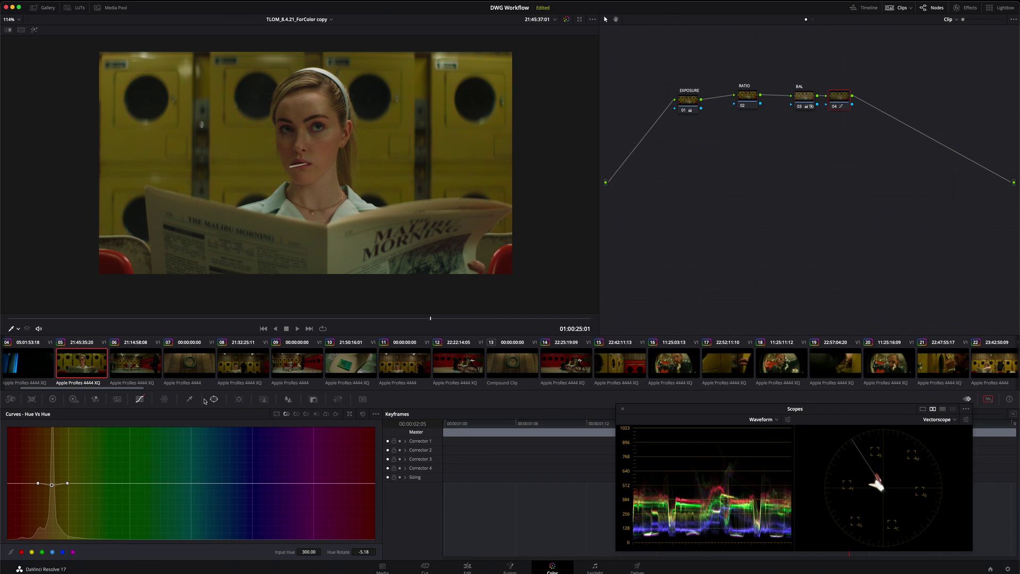
key("super+d")
key("super+d")
Push the yellow Hue Rotate to -7.38, then ease it back to -4.43, toggling node 04.
mouse_move(368, 555)
left_mouse_down()
mouse_move(313, 553)
mouse_move(374, 544)
left_mouse_up()
key("ctrl+d")
key("ctrl+d")
key("ctrl+d")
key("ctrl+d")
left_click_drag(364, 550, 375, 549)
key("ctrl+d")
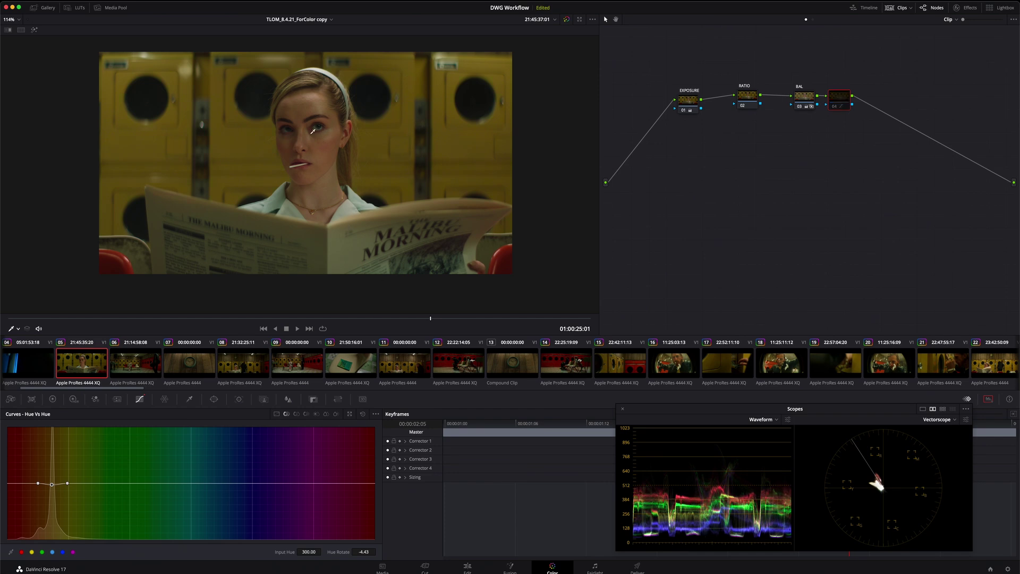
key("ctrl+d")
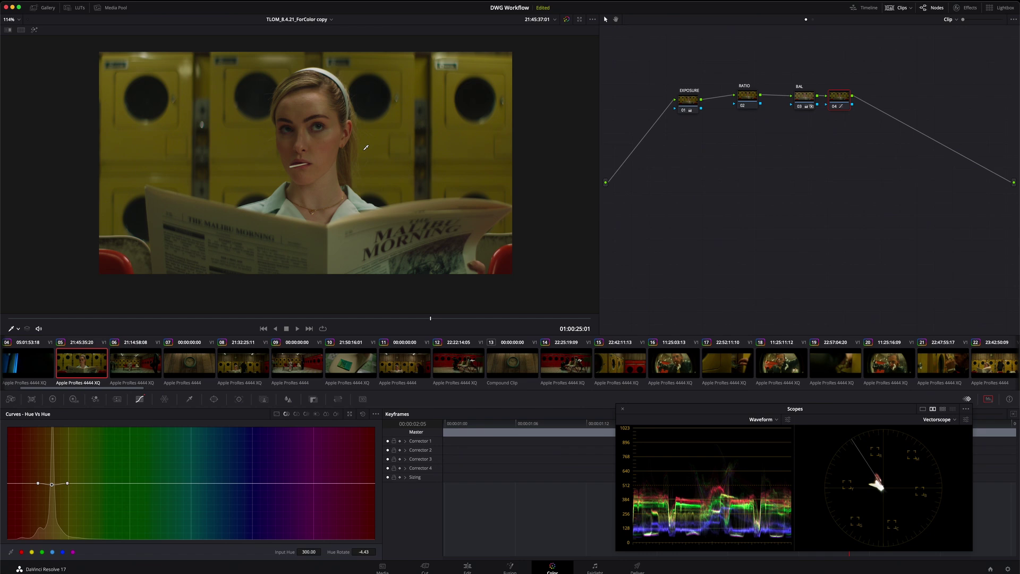
key("ctrl+d")
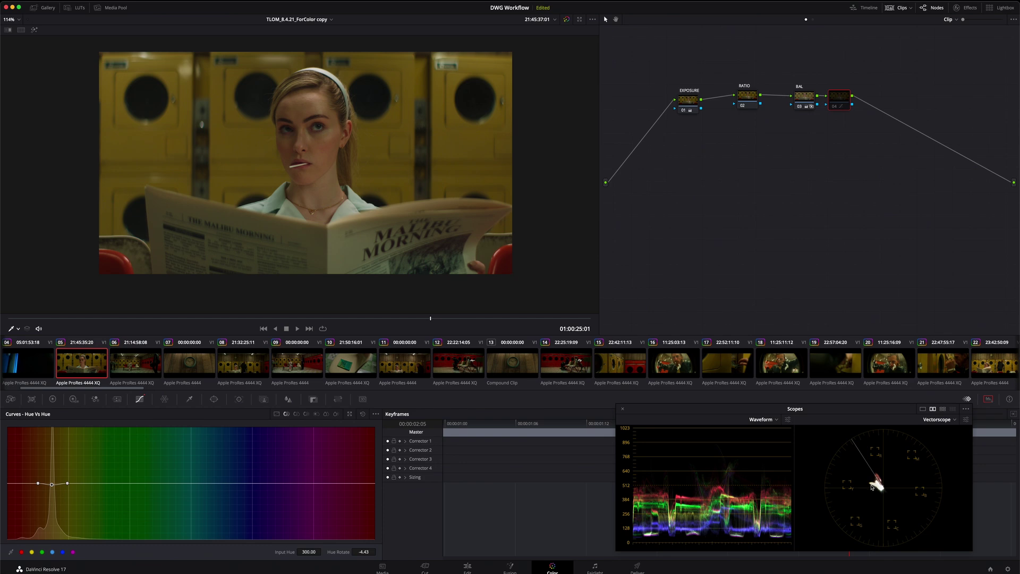
key("ctrl+d")
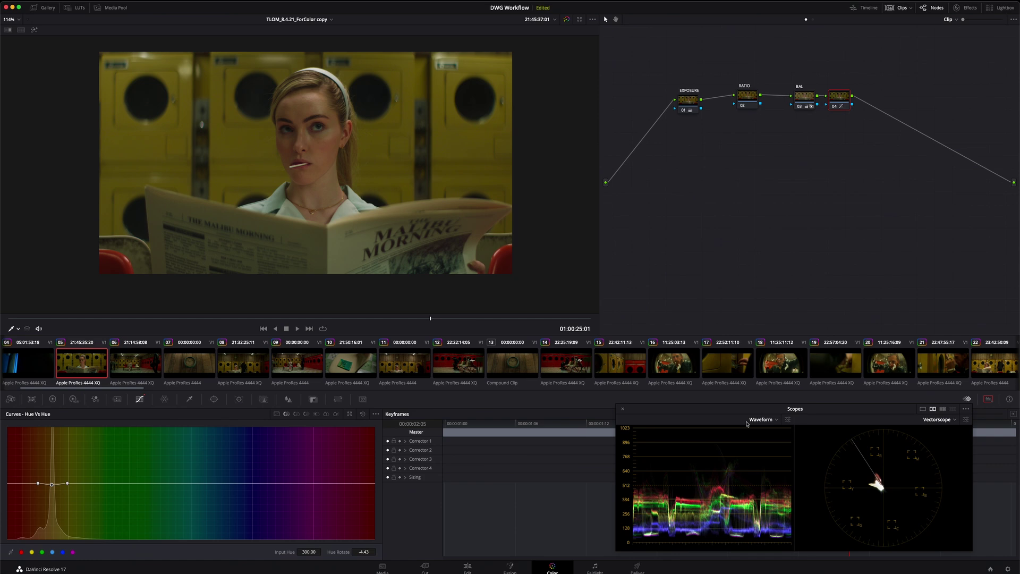
key("ctrl+d")
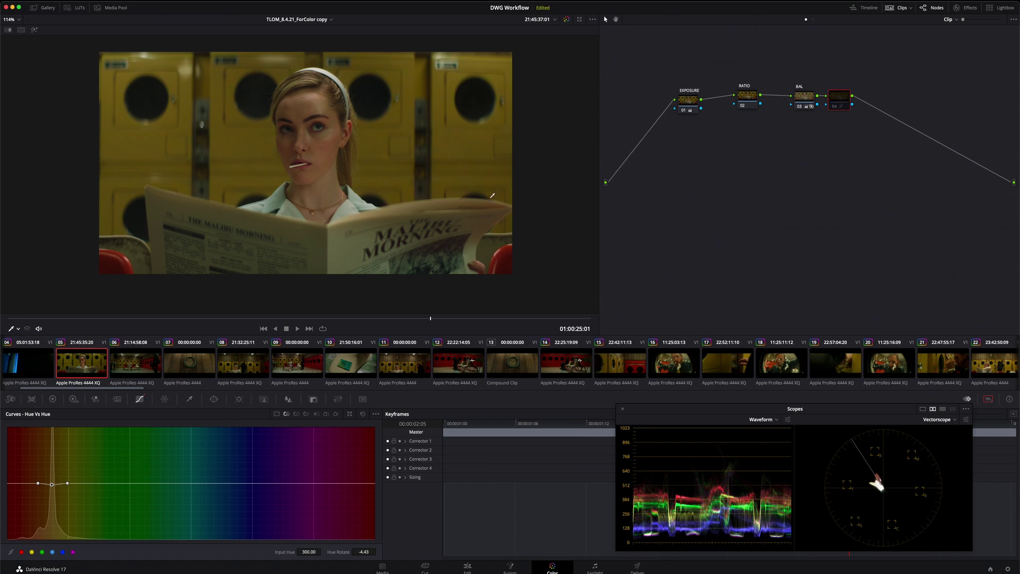
key("ctrl+d")
key("ctrl+d")
key("ctrl+d")
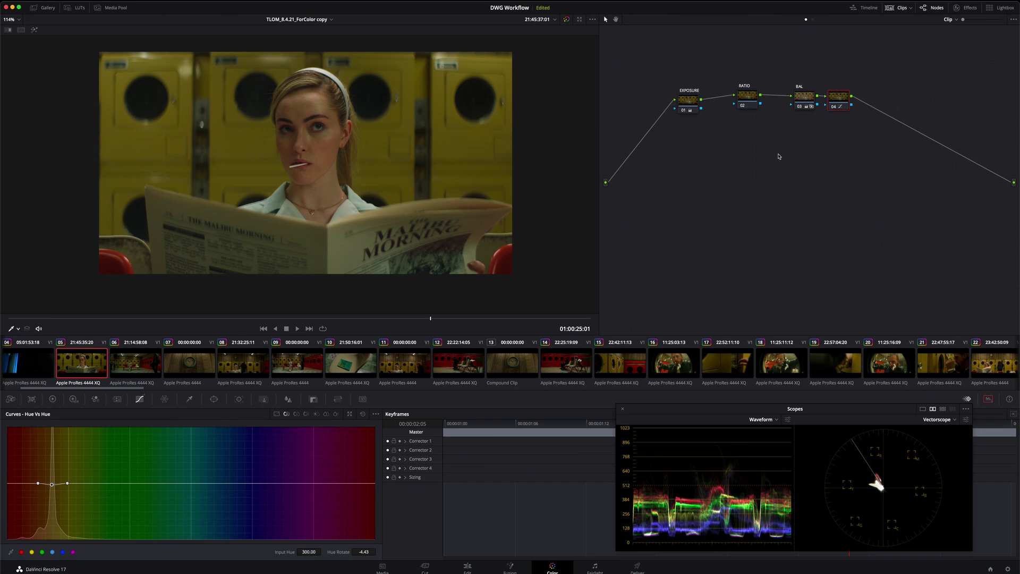
Realign node 04 in clip 05's graph and disable it.
left_click_drag(844, 96, 851, 94)
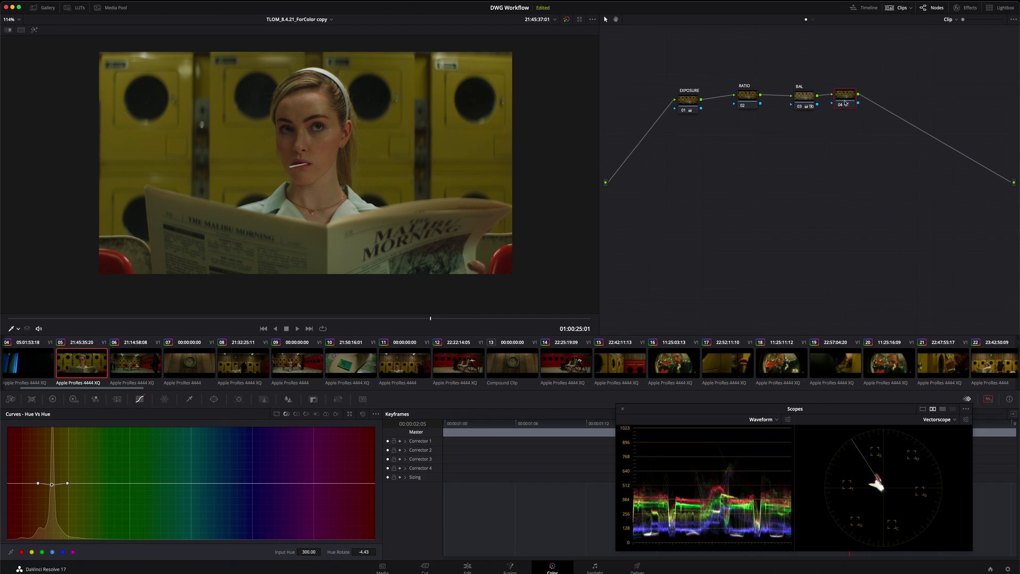
left_click_drag(845, 103, 852, 98)
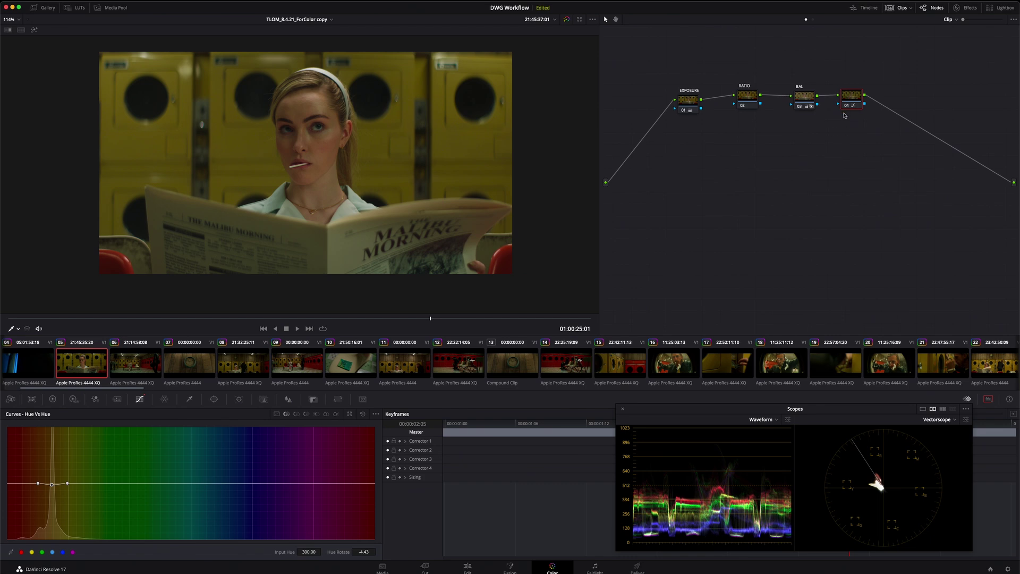
key("ctrl+d")
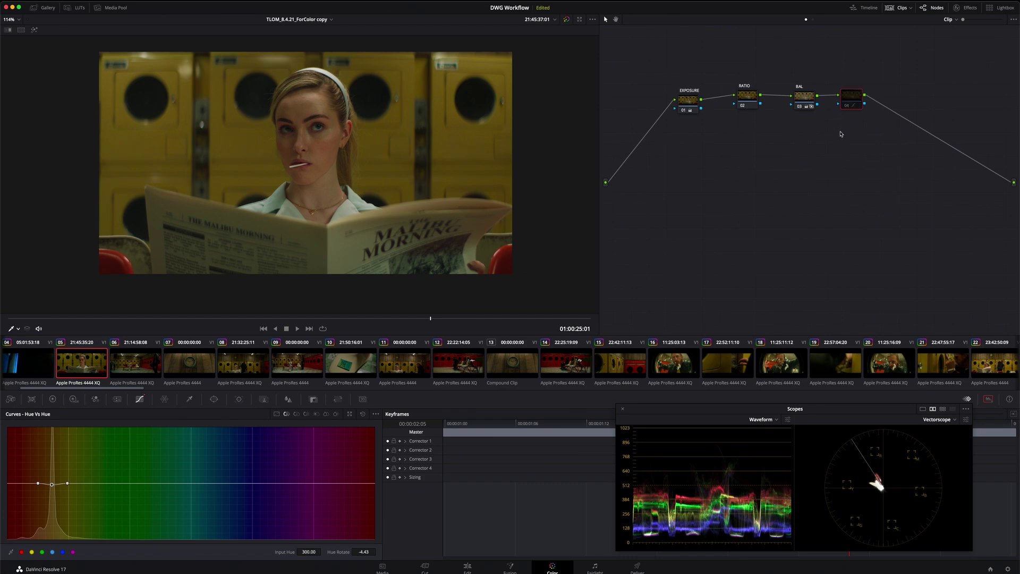
In the Timeline node graph, add a serial node 01 ahead of TONE.
left_click(813, 20)
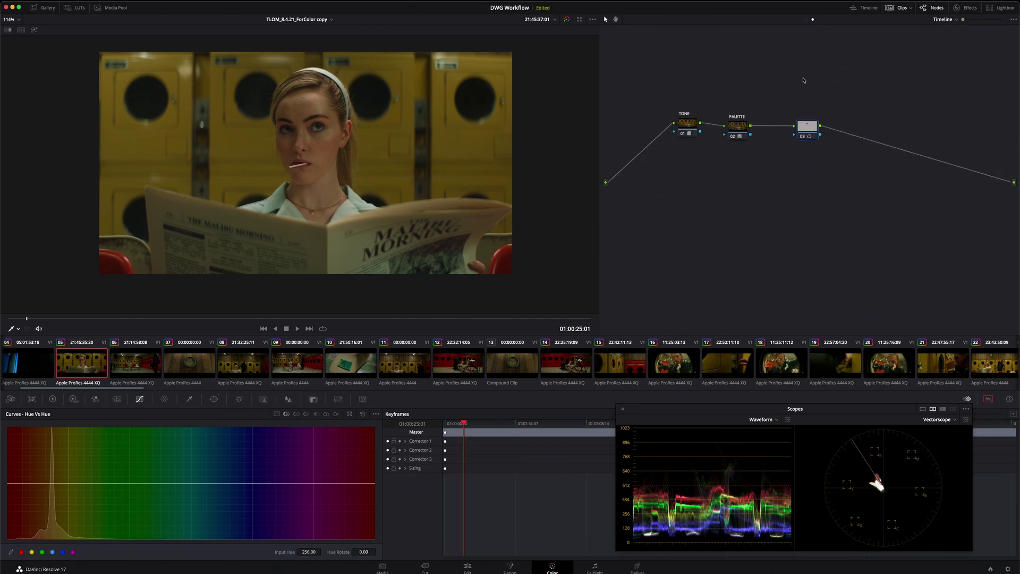
left_click(686, 134)
key("shift+s")
left_click_drag(689, 155, 645, 122)
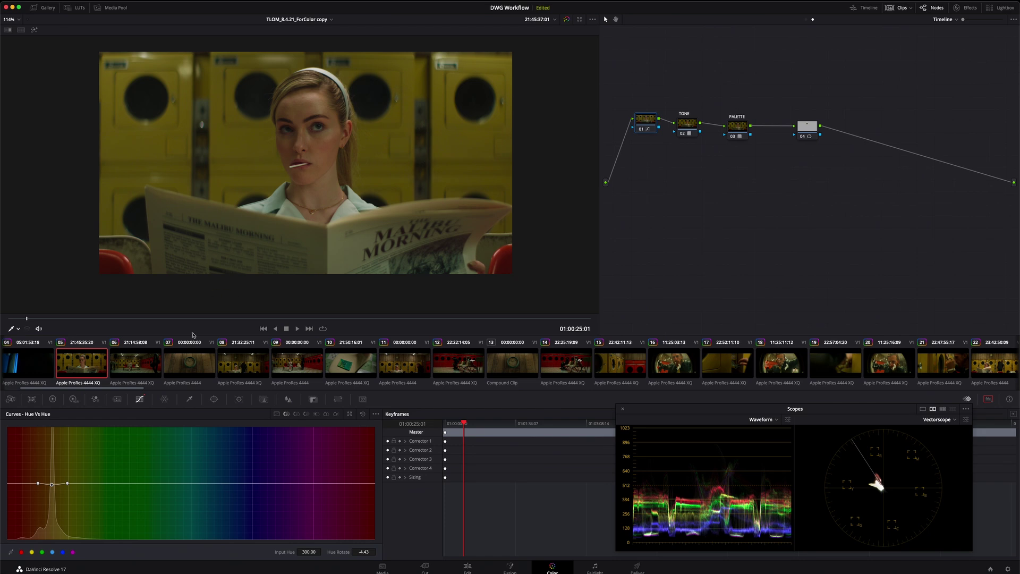
left_click(140, 367)
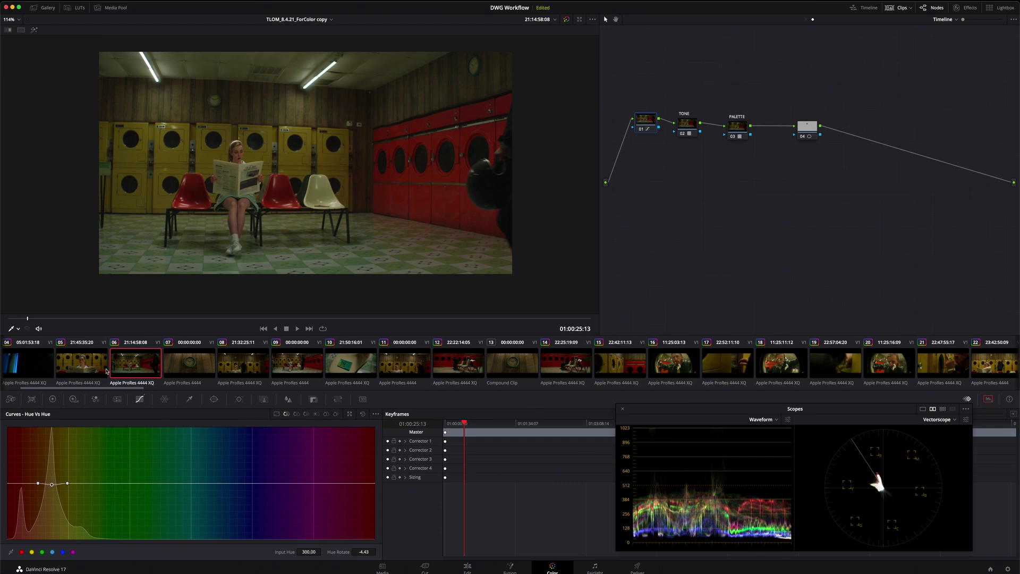
key("ctrl+d")
key("ctrl+d")
key("ctrl+d")
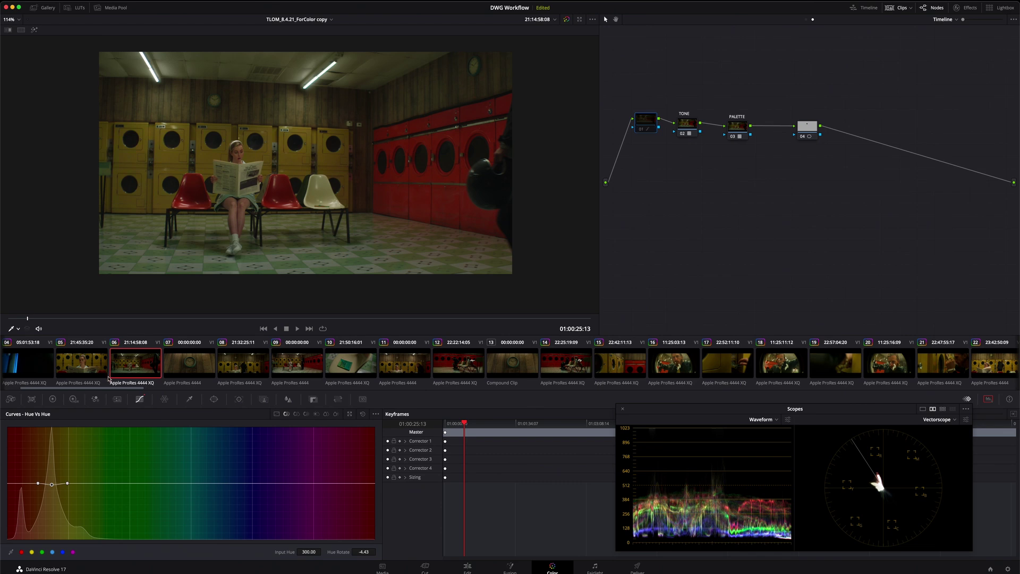
key("ctrl+d")
left_click(391, 367)
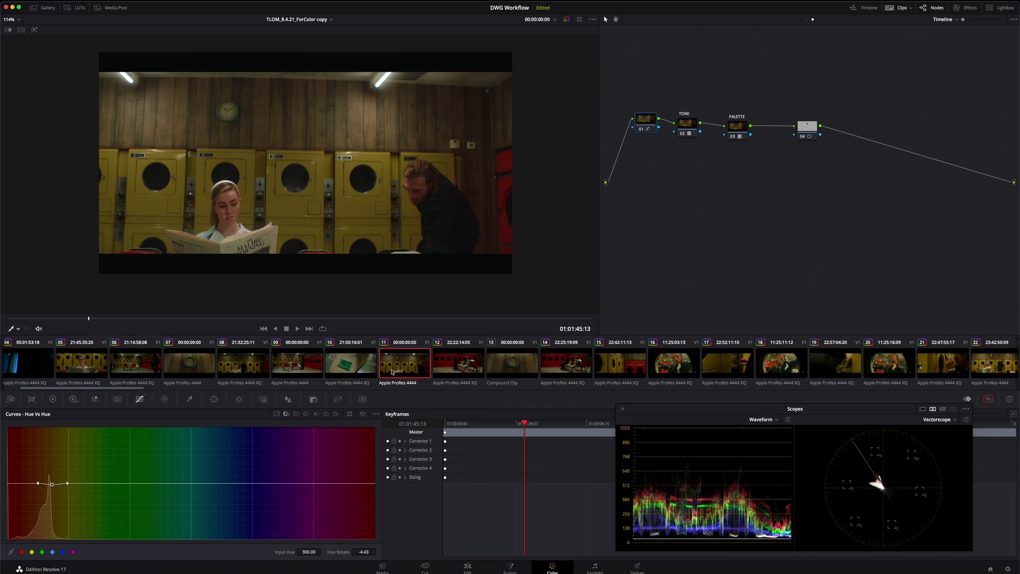
key("ctrl+d")
key("ctrl+d")
key("ctrl+d")
key("ctrl+d")
left_click(615, 364)
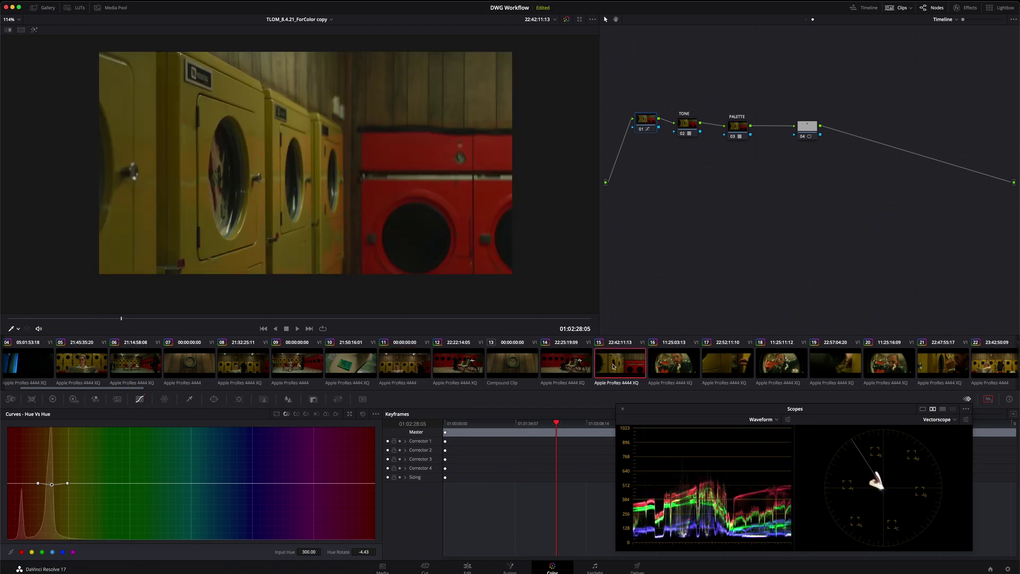
key("ctrl+d")
key("ctrl+d")
key("ctrl+d")
key("ctrl+d")
left_click(404, 364)
key("ctrl+d")
key("ctrl+d")
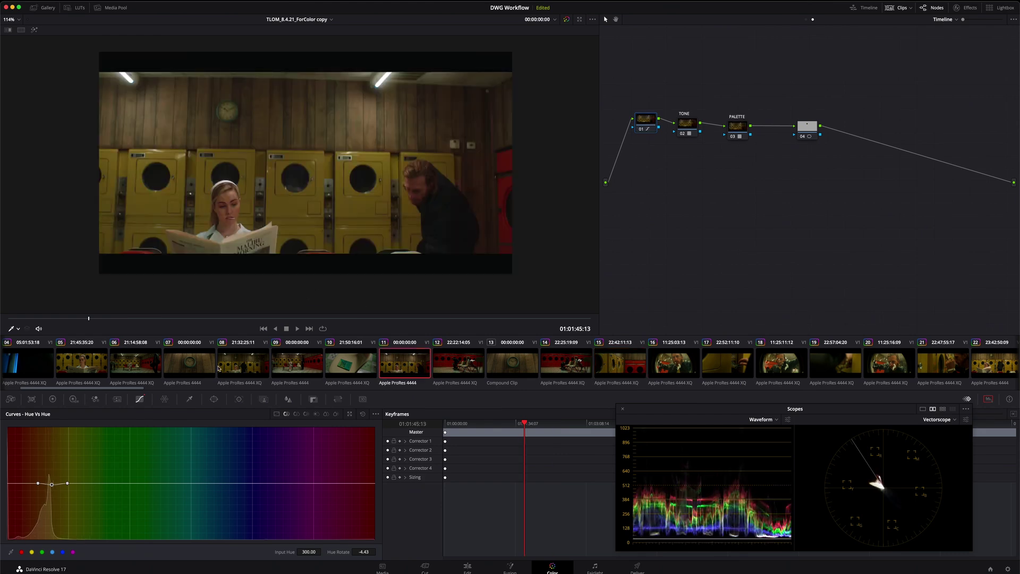
left_click(90, 361)
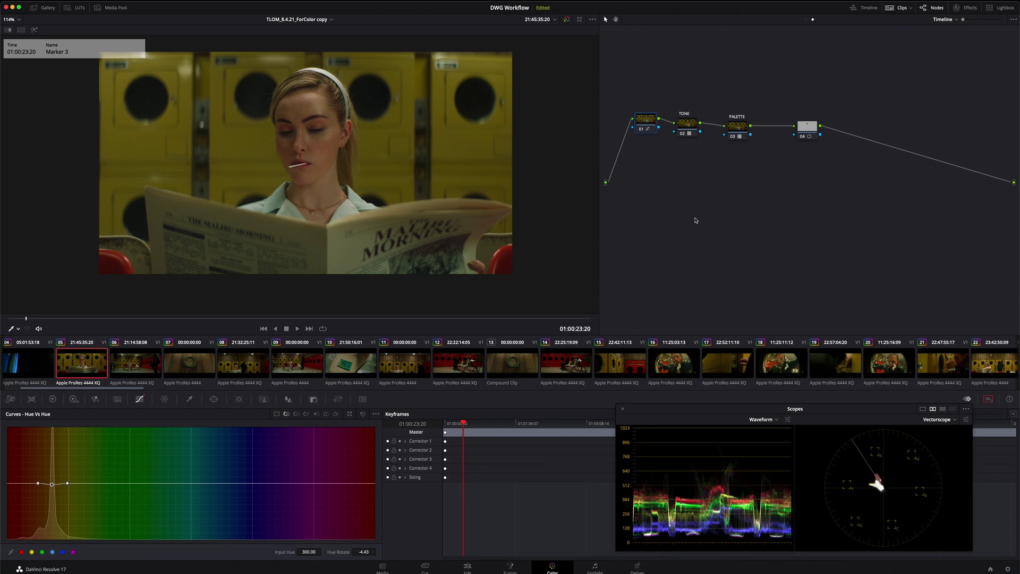
key("ctrl+d")
key("ctrl+d")
Compare timeline node 01 on and off on wide clip 06, then show clip 05's clip nodes.
left_click(140, 364)
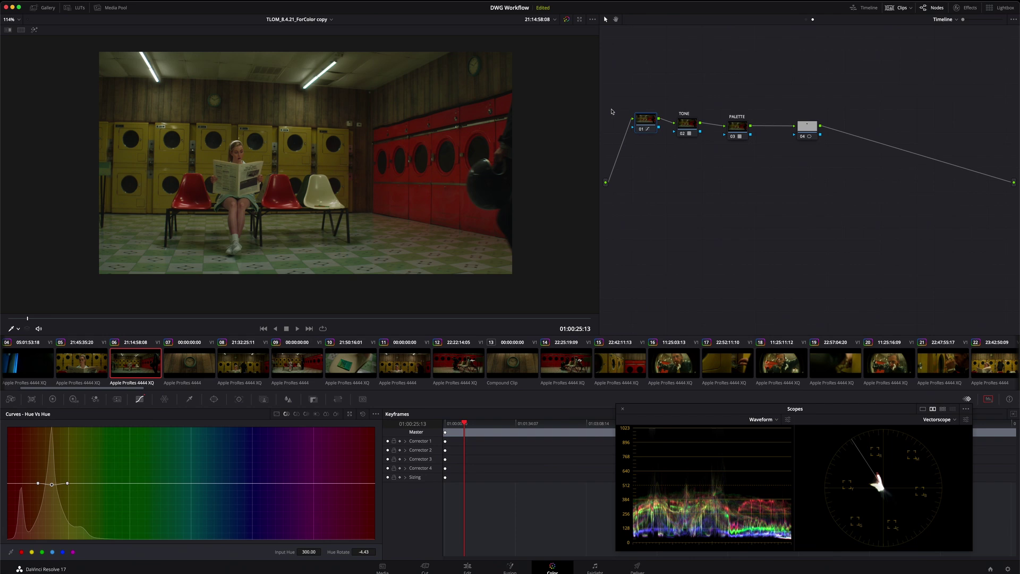
key("ctrl+d")
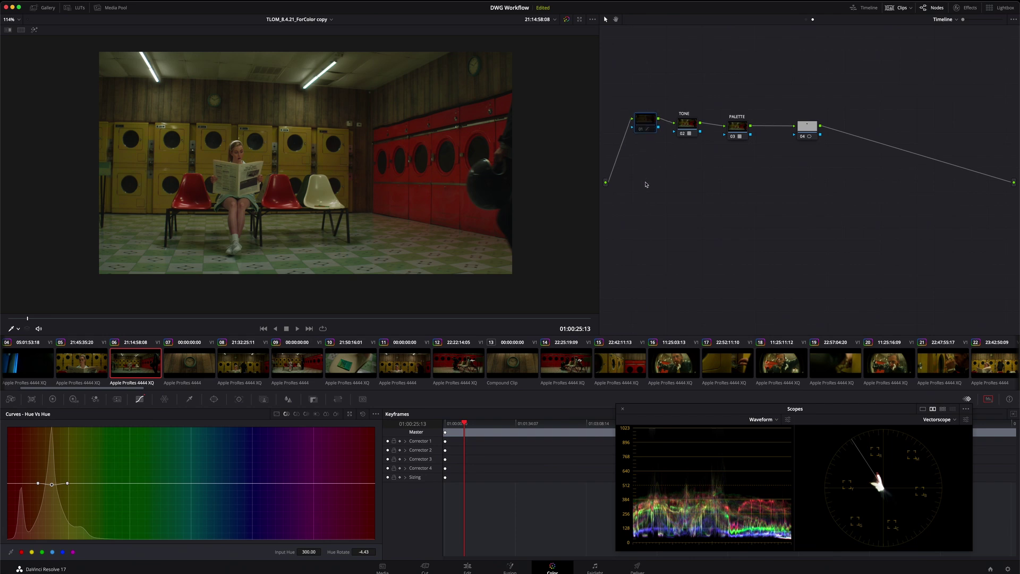
key("ctrl+d")
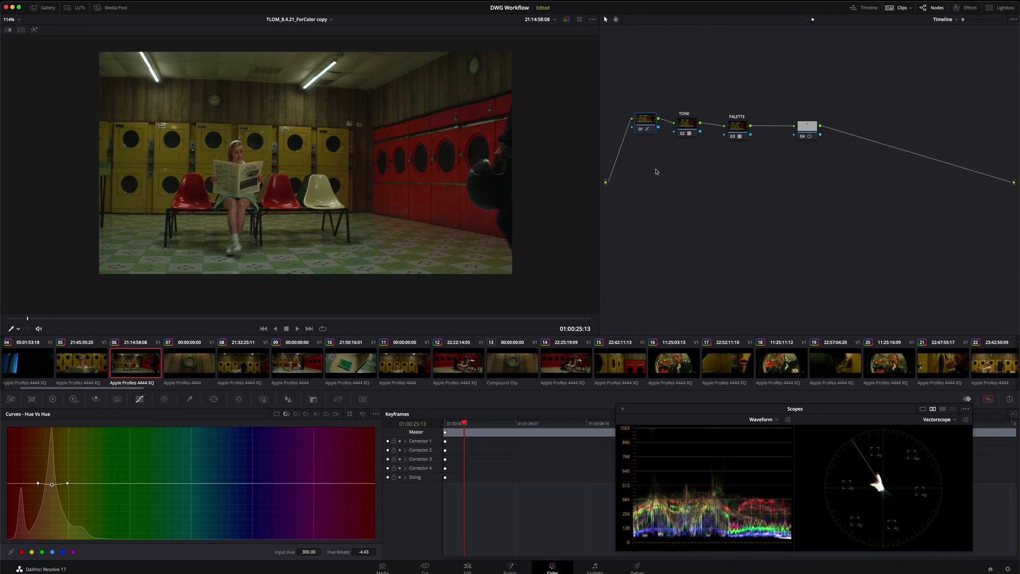
key("ctrl+d")
key("ctrl+d")
left_click(91, 361)
left_click(806, 20)
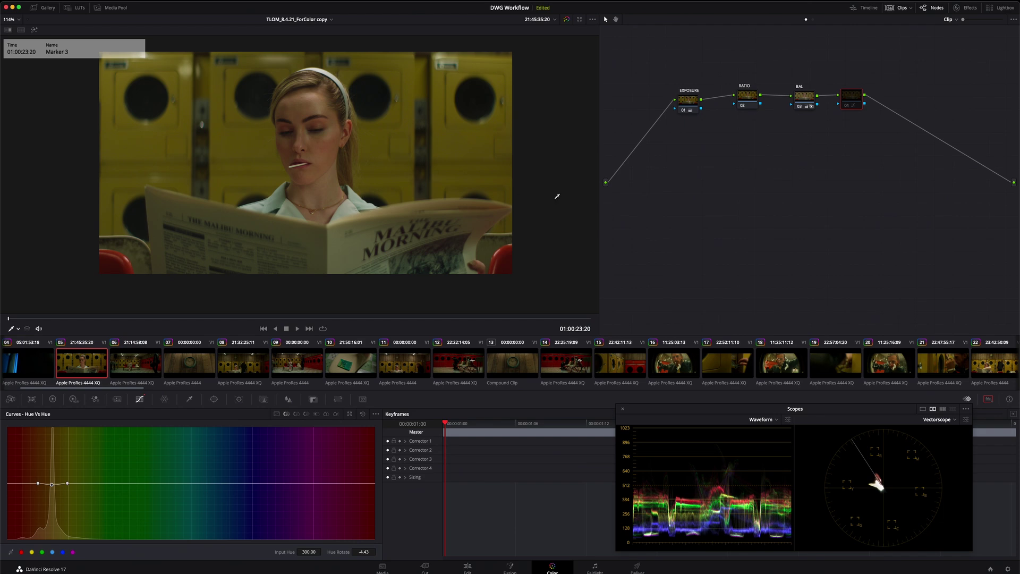
Select wide clip 06 and inspect its window nodes 05 and 04.
left_click(144, 367)
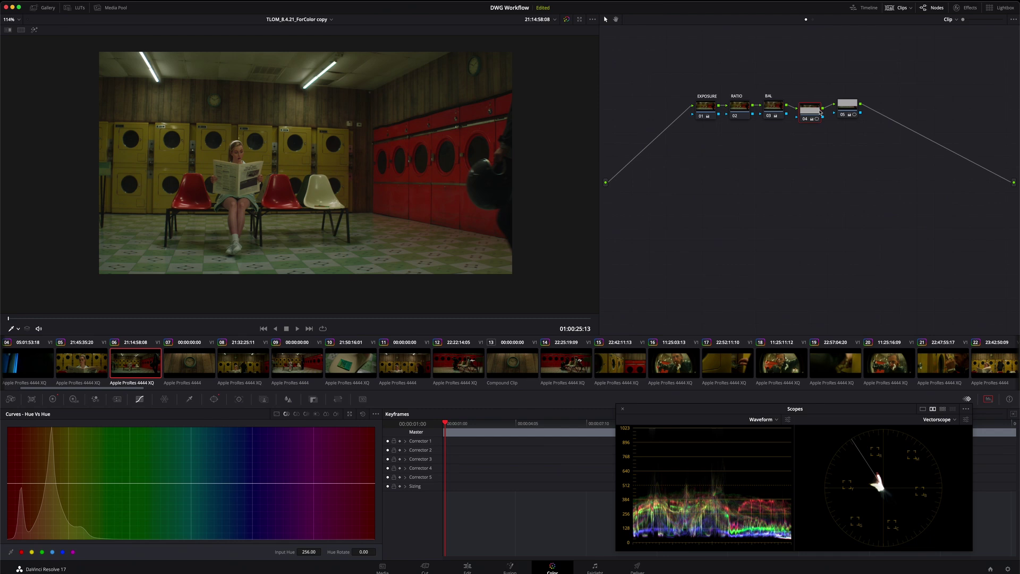
left_click(849, 106)
left_click(813, 114)
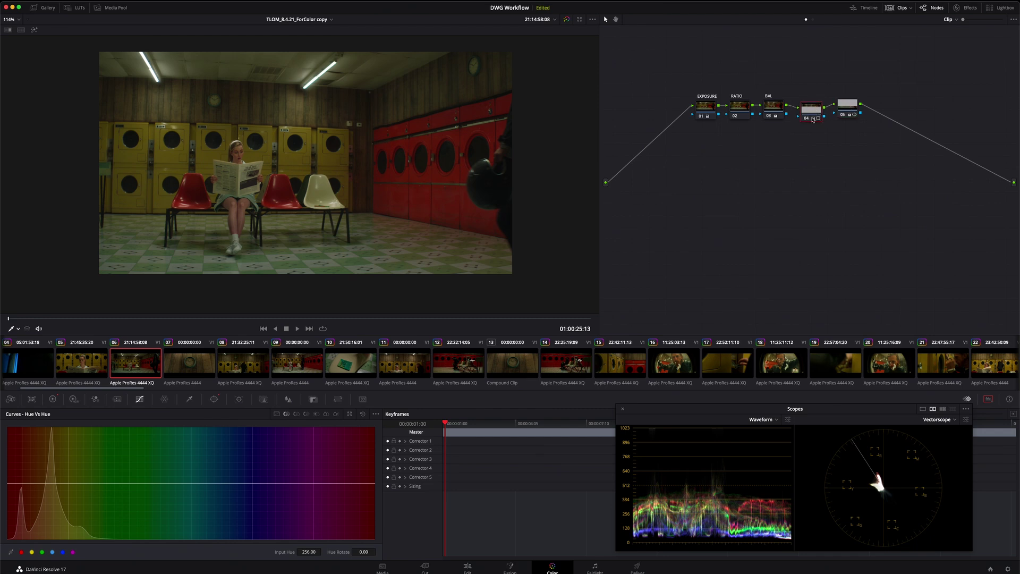